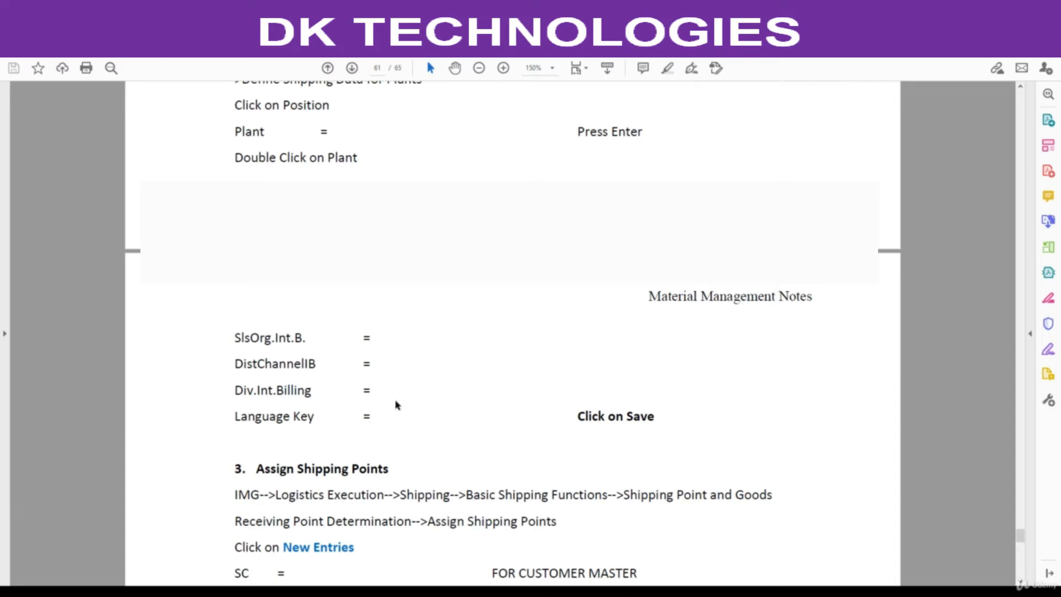
Review the Assign Shipping Points section of the notes, including its IMG path and required fields.
scroll(395, 405, up, 4)
scroll(393, 403, down, 8)
scroll(383, 394, down, 1)
drag(258, 339, 367, 341)
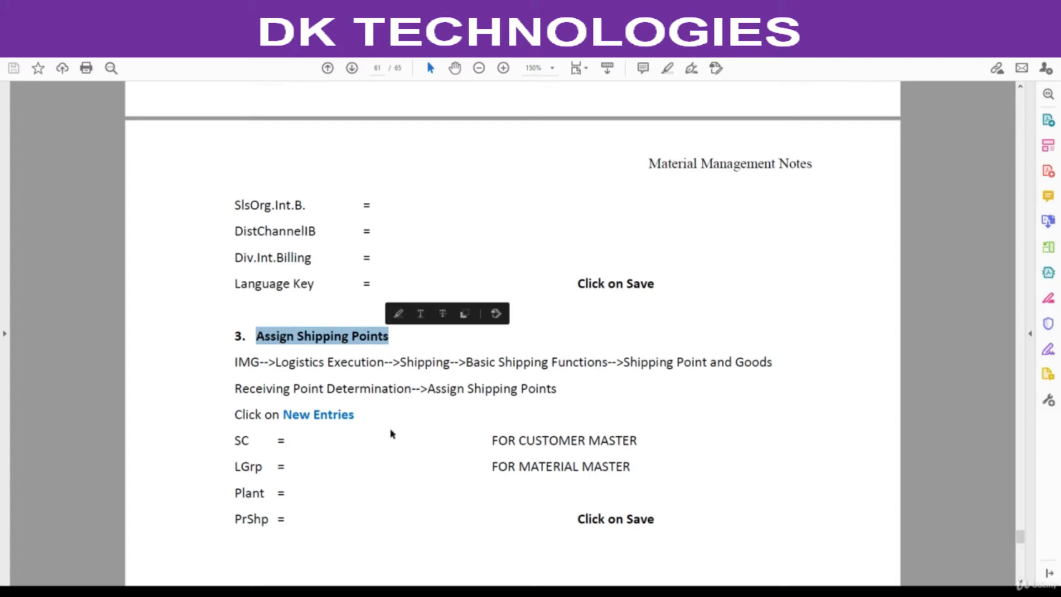
scroll(387, 420, down, 1)
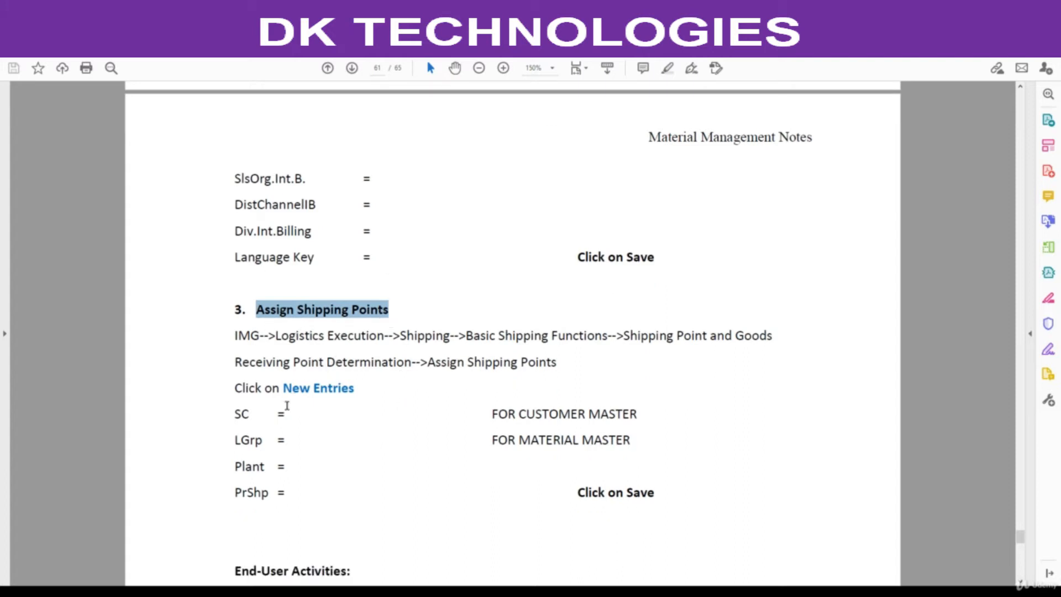
drag(264, 415, 274, 467)
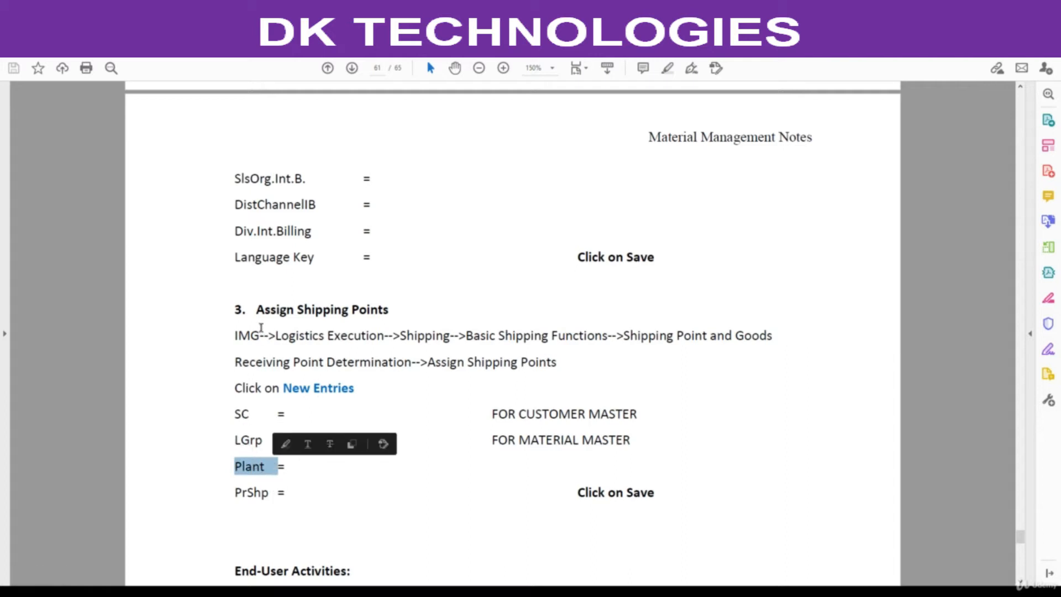
drag(256, 309, 390, 312)
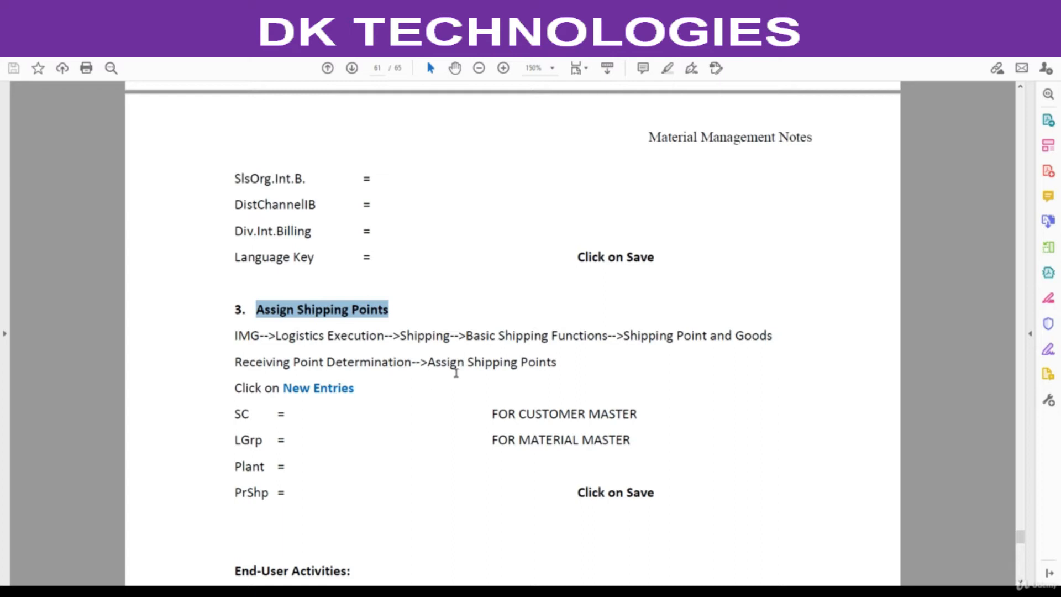
drag(429, 365, 541, 366)
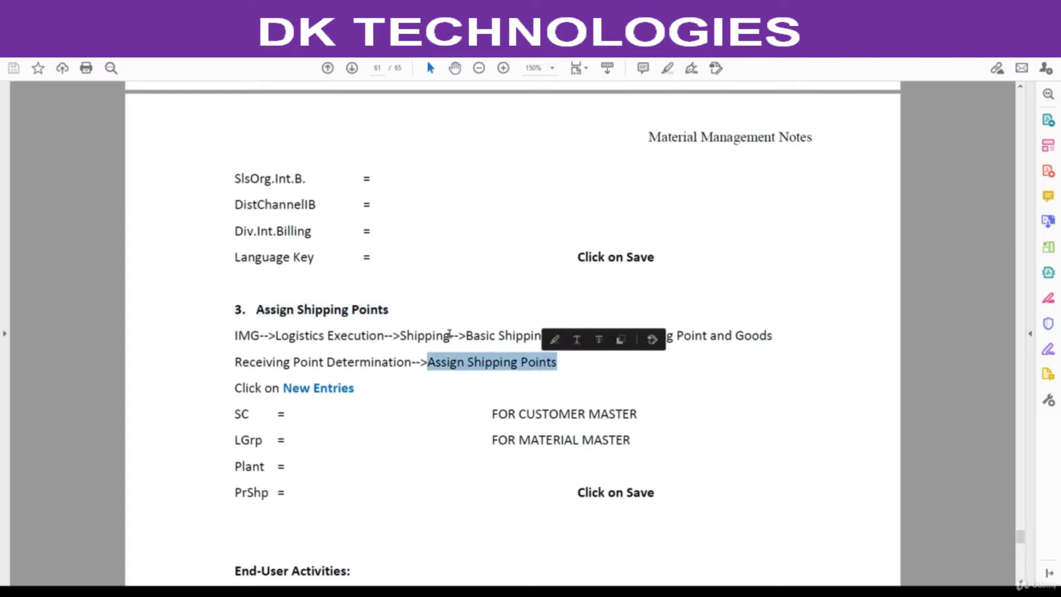
Read through the End-User Activities list and the Returns to Vendor configuration instructions in the notes.
scroll(450, 349, up, 4)
scroll(450, 338, down, 8)
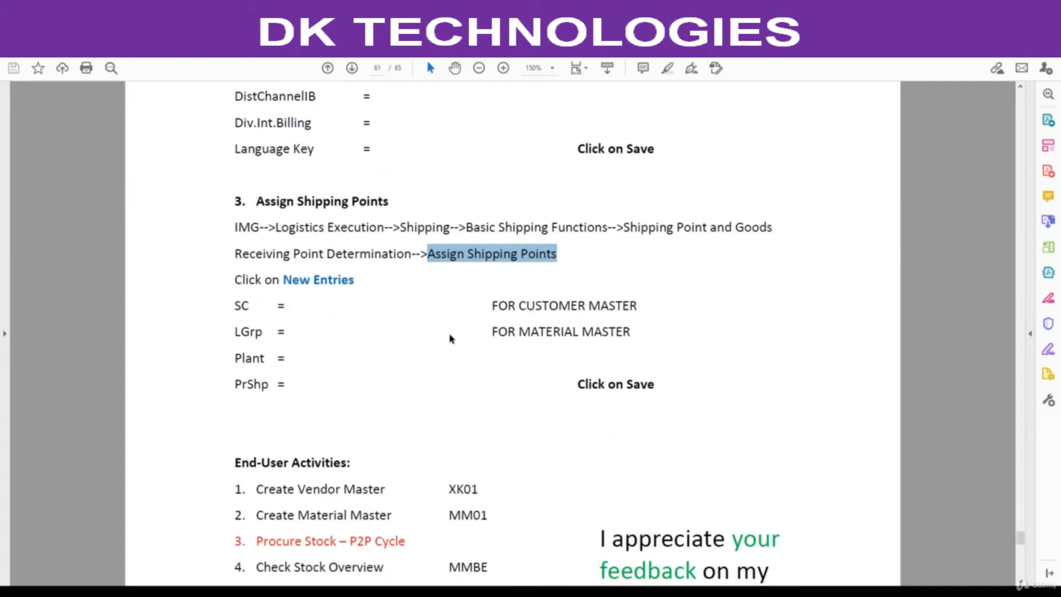
scroll(376, 273, down, 1)
scroll(421, 406, down, 2)
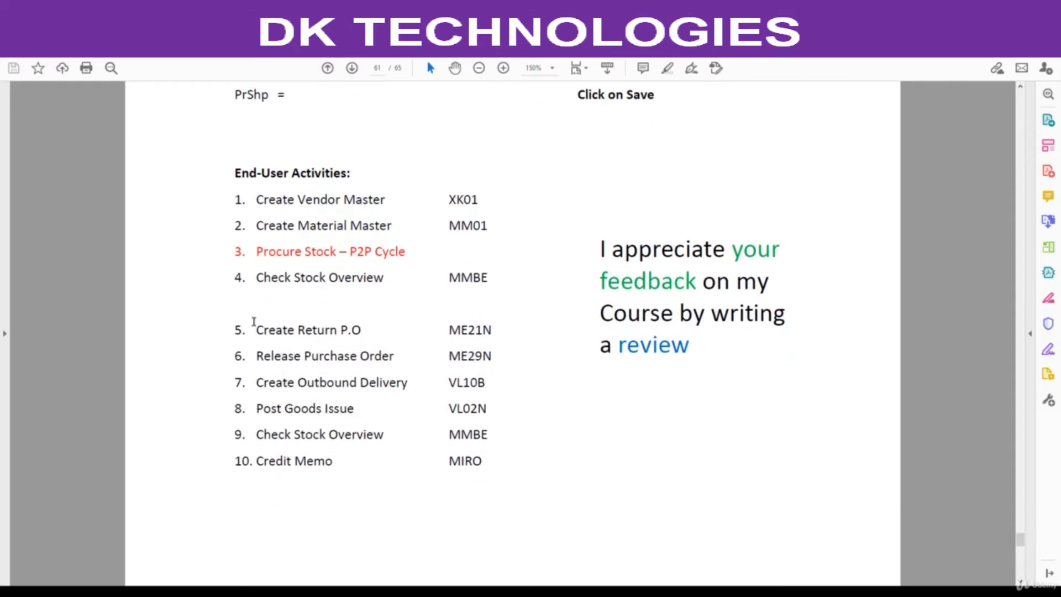
scroll(364, 370, up, 1)
scroll(363, 371, up, 12)
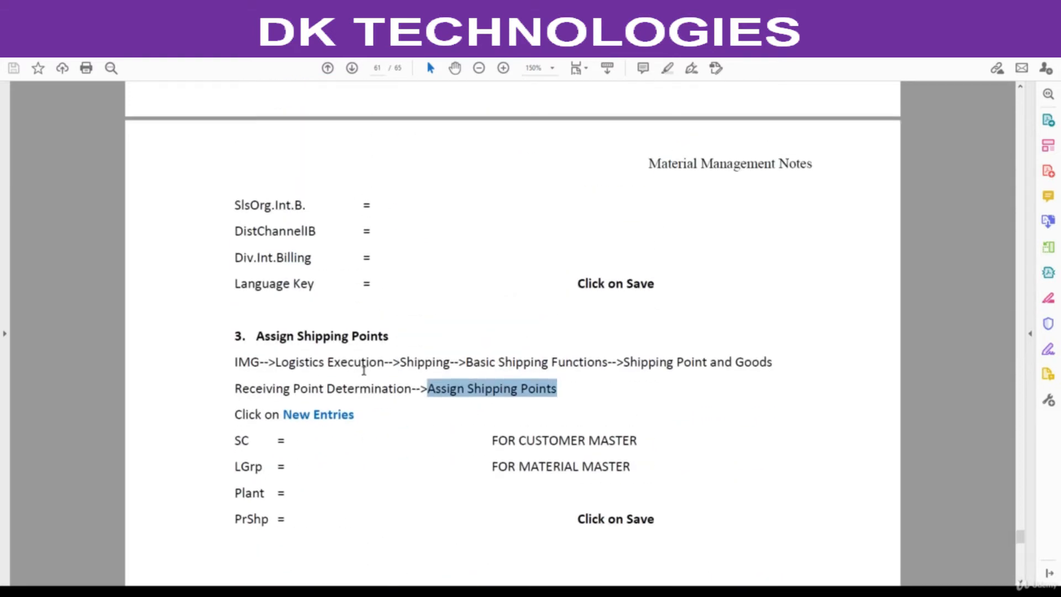
scroll(364, 376, up, 10)
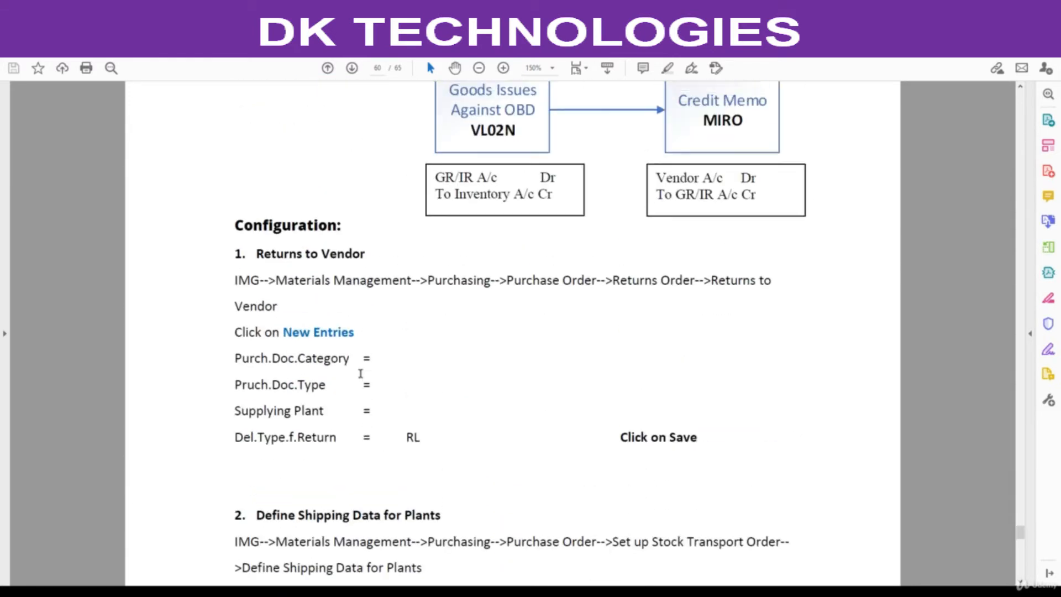
scroll(361, 374, down, 1)
scroll(265, 307, down, 1)
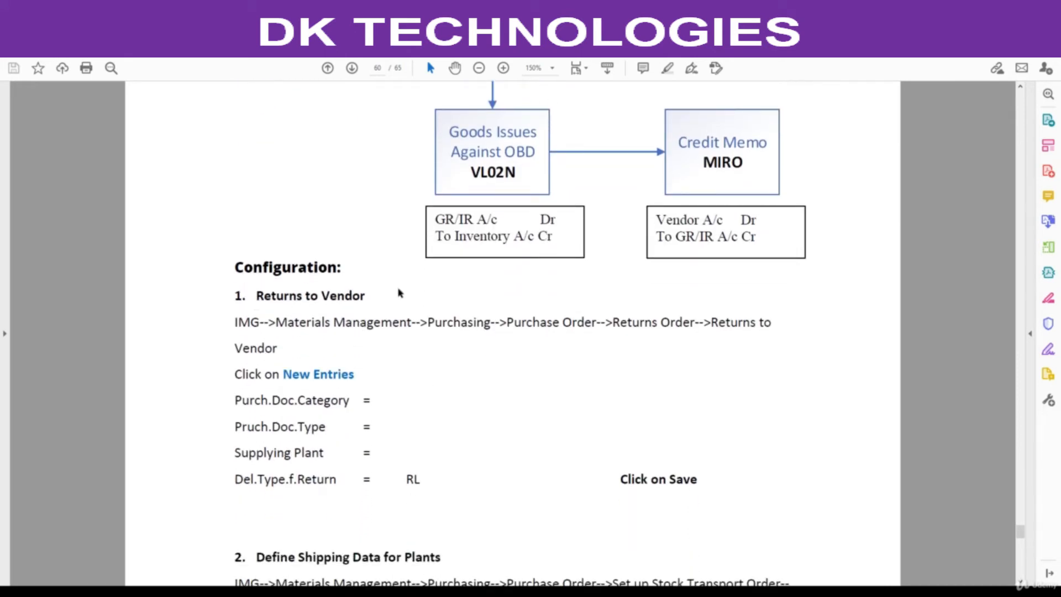
scroll(401, 293, up, 1)
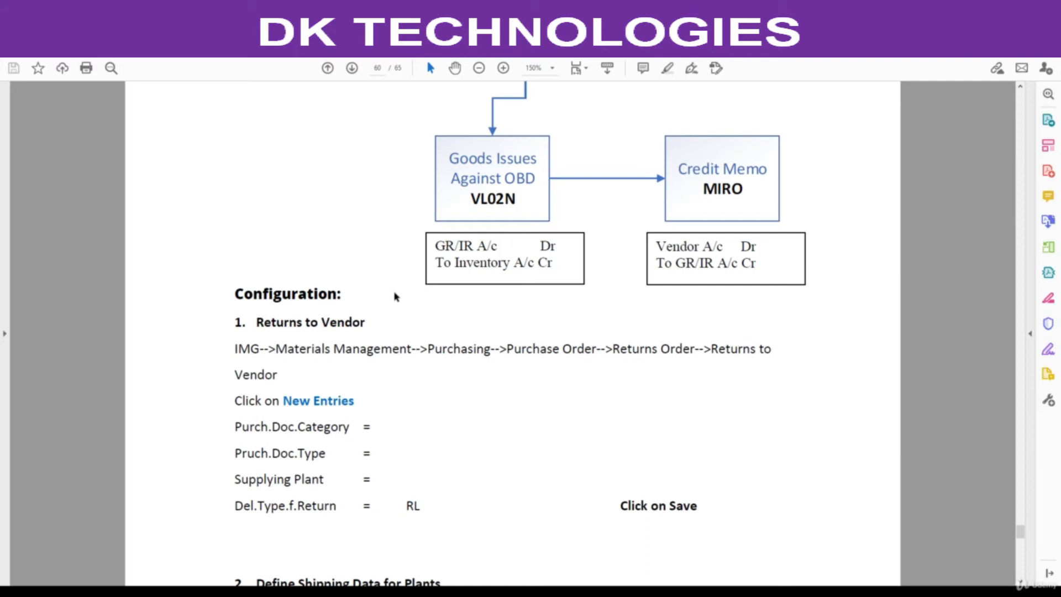
scroll(389, 302, down, 1)
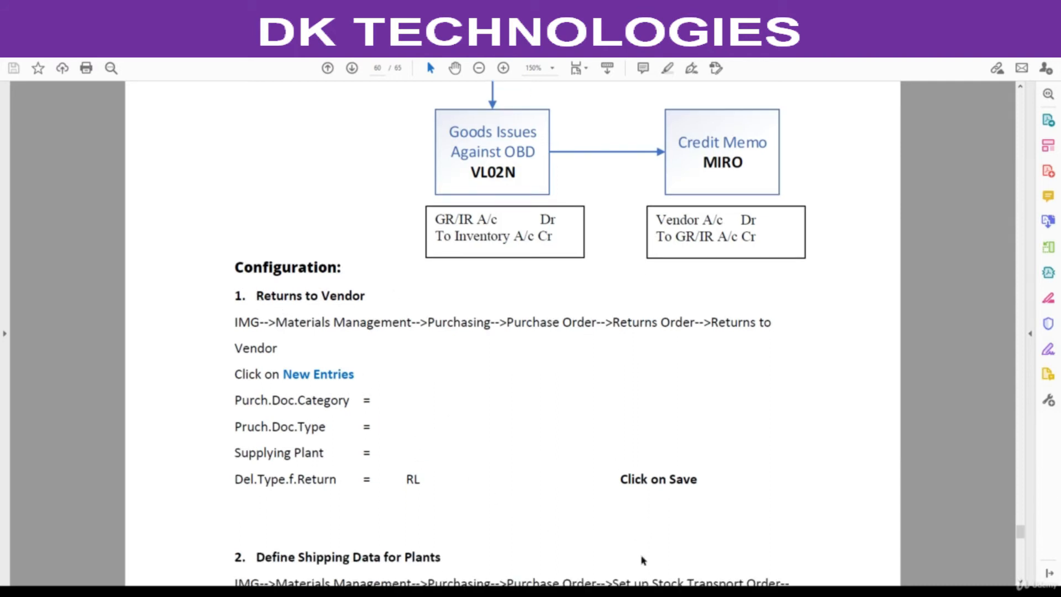
Switch to SAP, display the SAP Reference IMG and expand the Materials Management node.
mouse_move(610, 593)
click(656, 572)
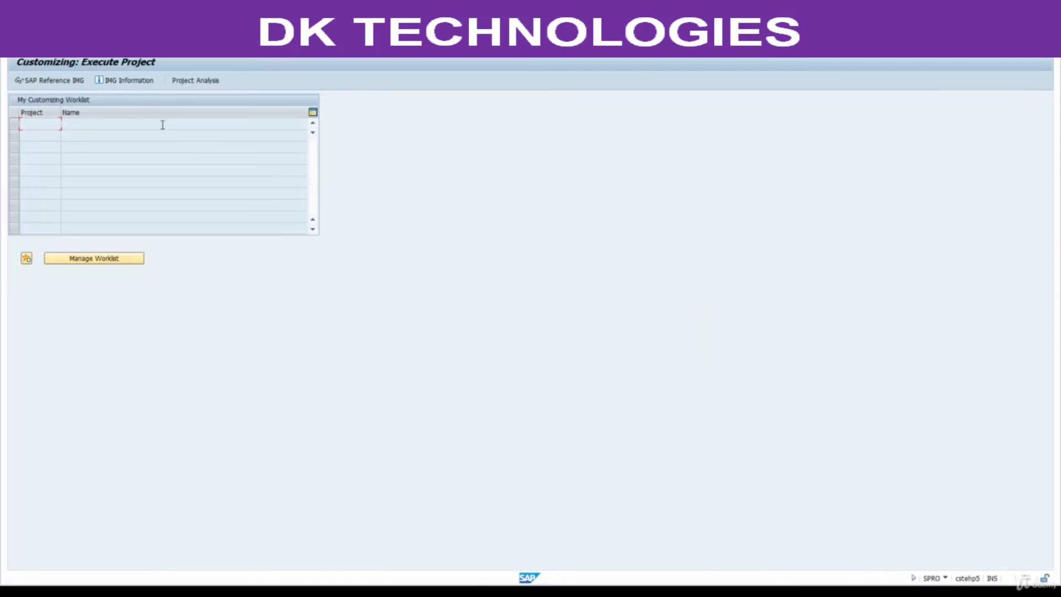
click(60, 81)
click(112, 209)
key(Down)
key(Down)
key(Down)
key(Down)
key(Down)
key(Down)
key(Down)
key(Down)
key(Down)
key(Down)
key(Down)
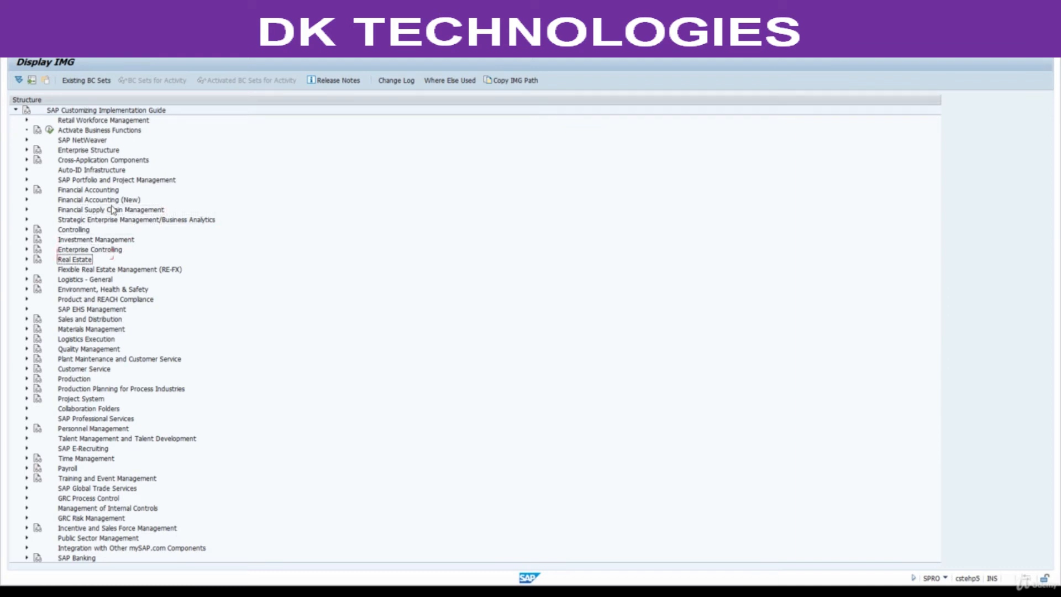
key(Down)
key(Right)
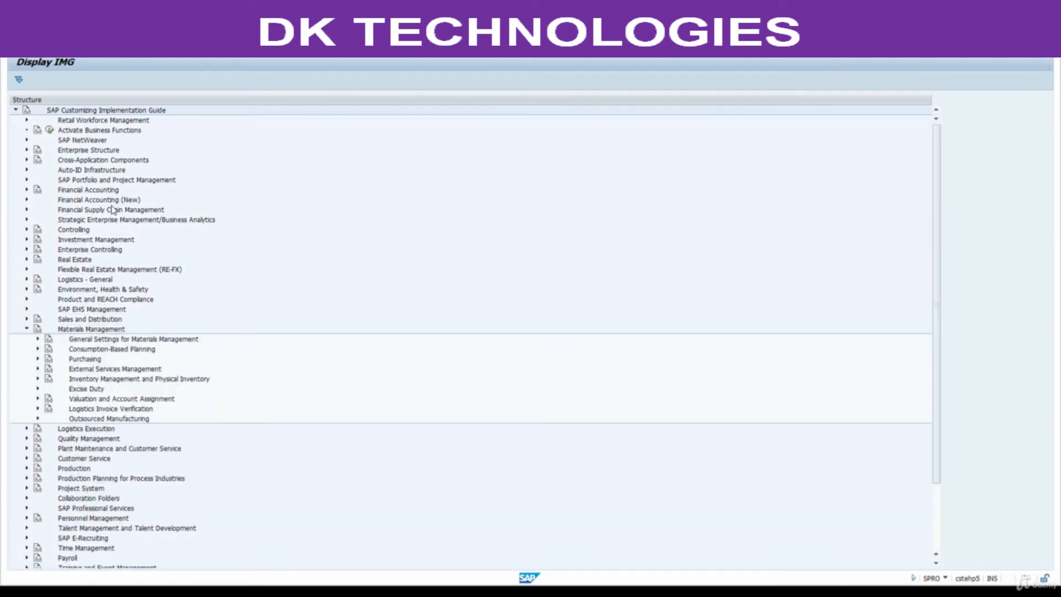
Expand Purchasing under Materials Management, and expand its Purchase Order node.
key(Down)
key(Down)
key(Down)
key(Right)
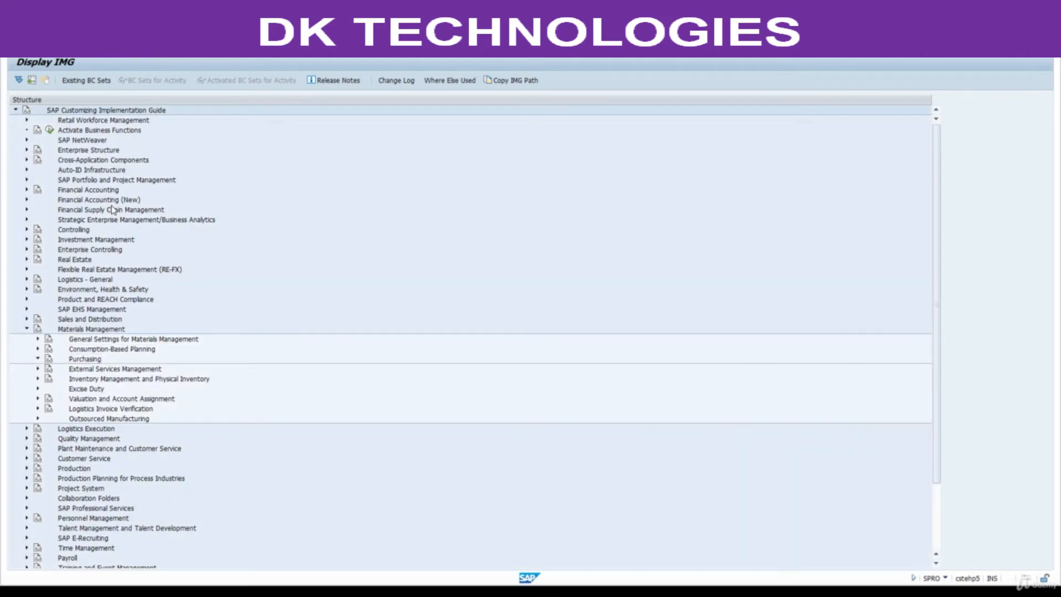
key(Down)
key(Down)
key(Down)
key(Down)
key(Down)
key(Down)
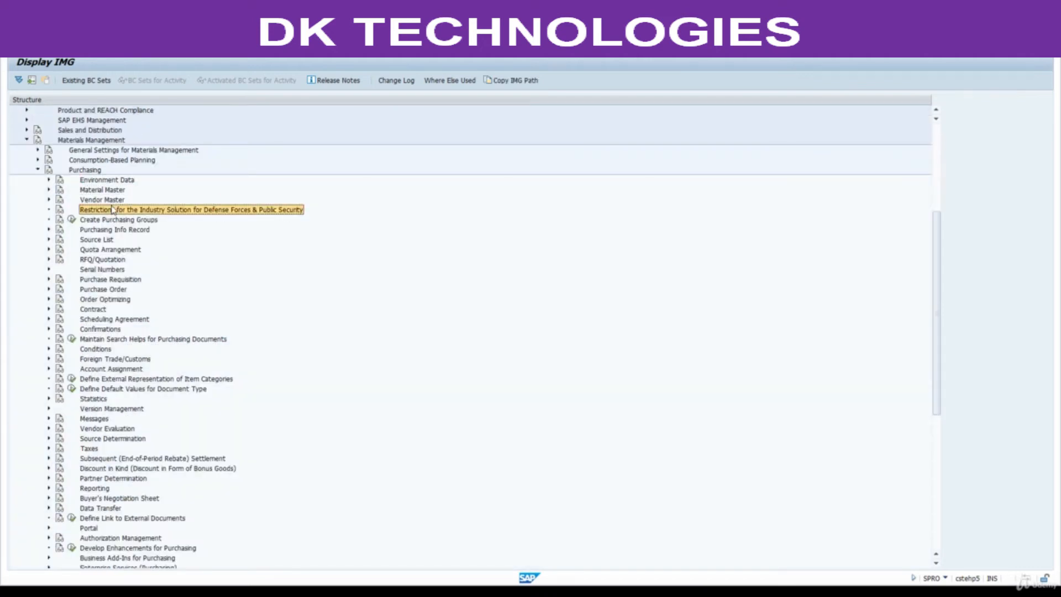
key(Down)
key(Down)
key(Down)
key(Down)
key(Down)
key(Down)
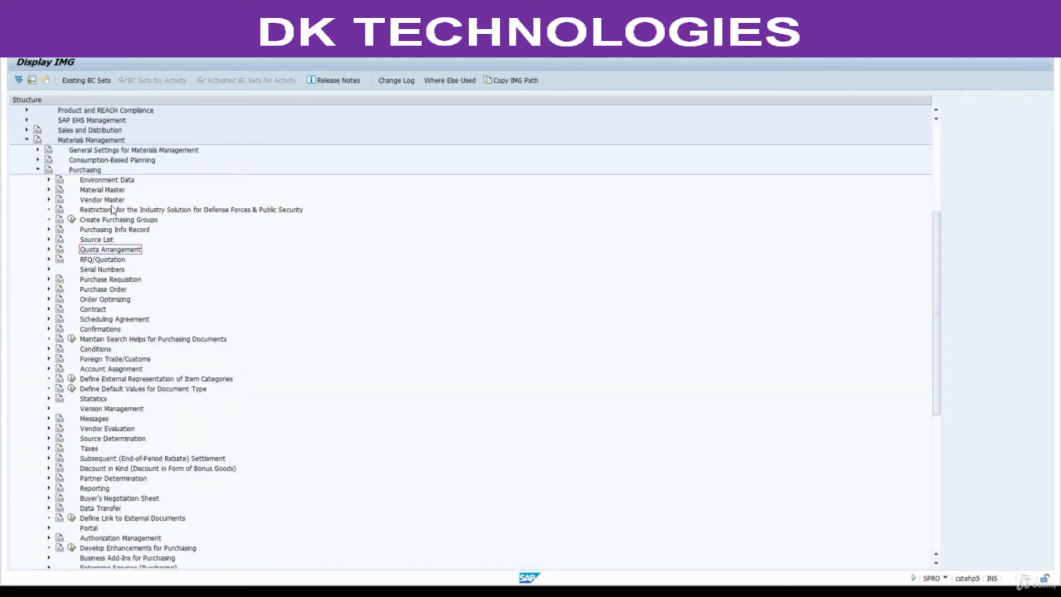
key(Right)
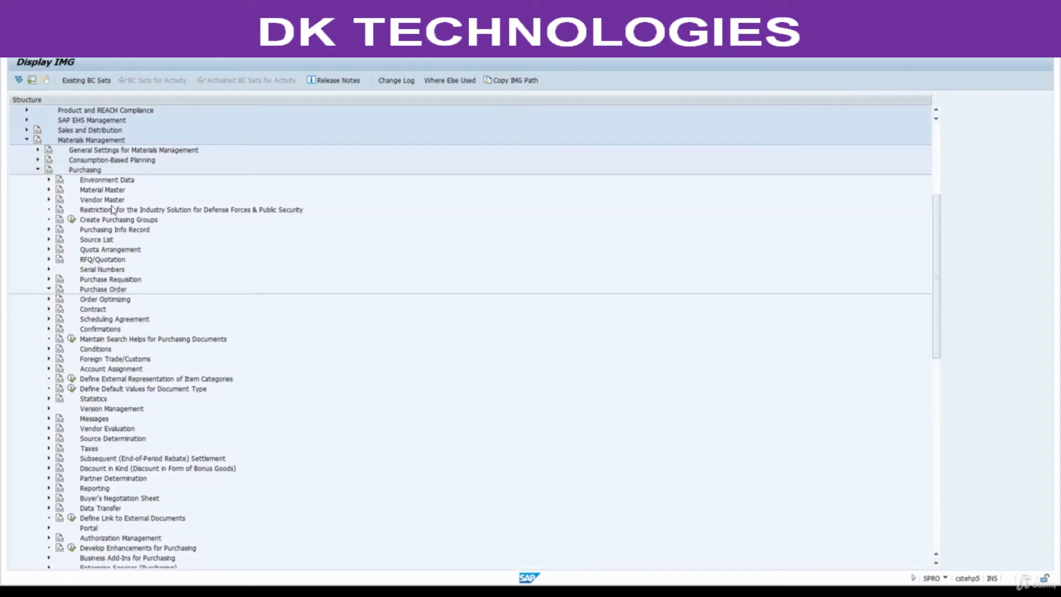
Expand Returns Order under Purchase Order and execute the Returns to Vendor activity.
key(Down)
key(Down)
key(Down)
key(Down)
key(Down)
key(Down)
key(Down)
key(Down)
key(Down)
key(Down)
key(Down)
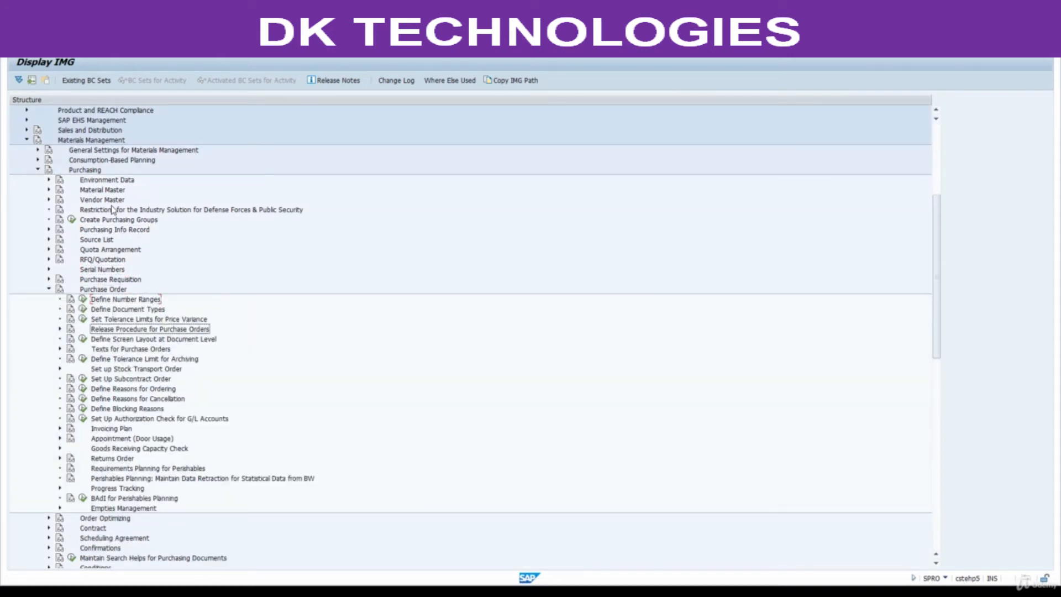
key(Down)
key(Down)
key(Down)
key(Down)
key(Down)
key(Down)
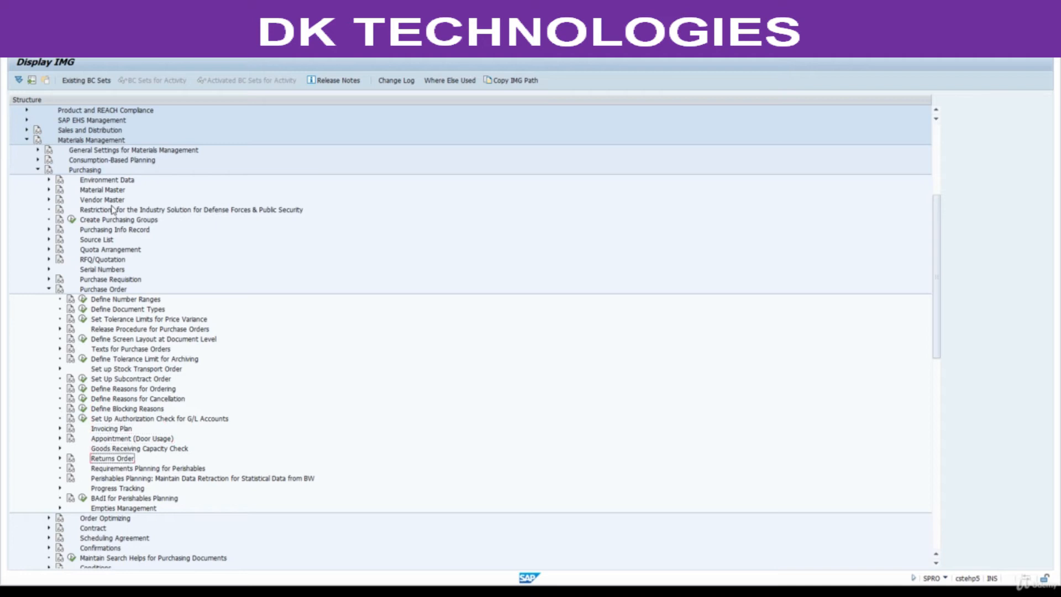
key(Right)
key(Down)
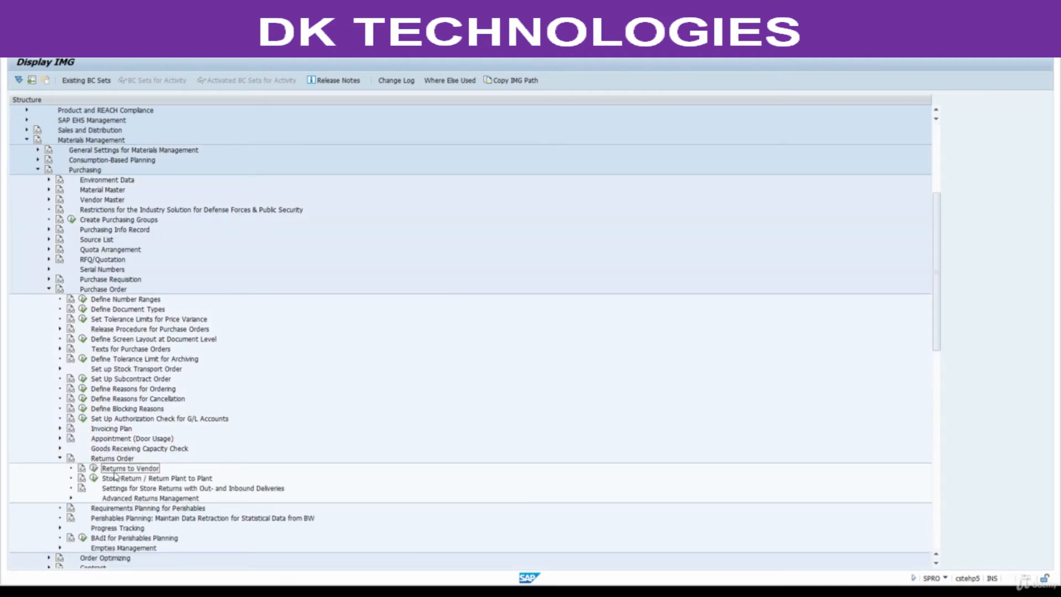
click(94, 468)
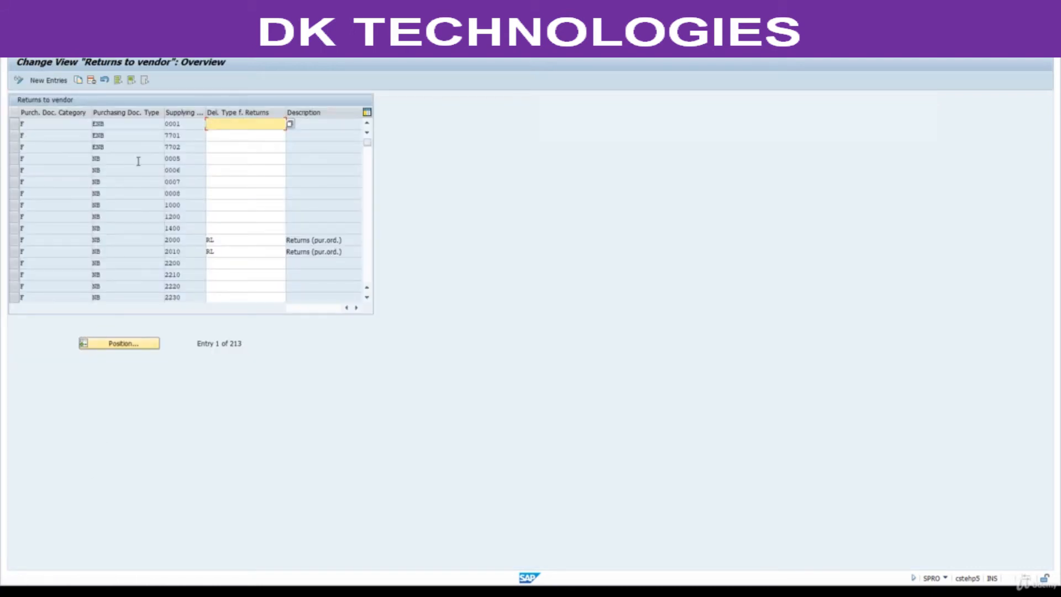
Check the order types offered in a separate Create Purchase Order session (ME21N), and return to the Returns to vendor overview.
drag(113, 128, 89, 119)
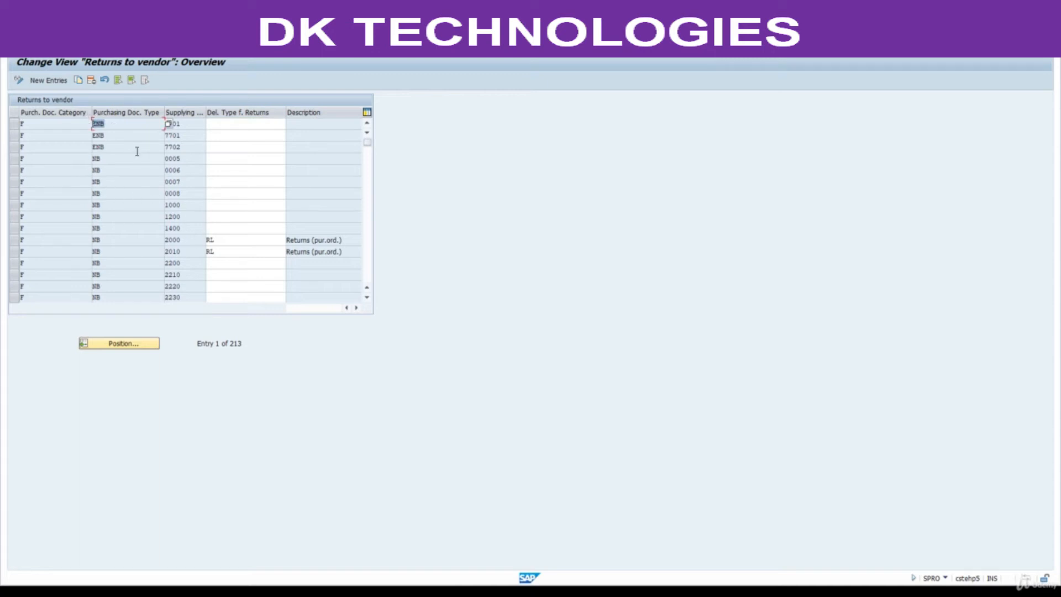
click(145, 47)
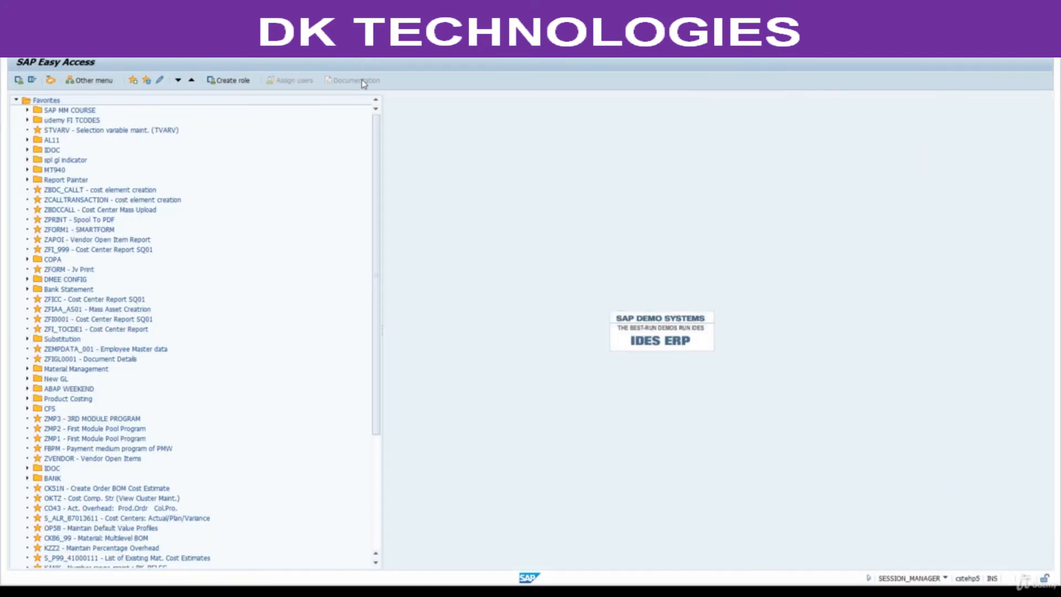
key(Return)
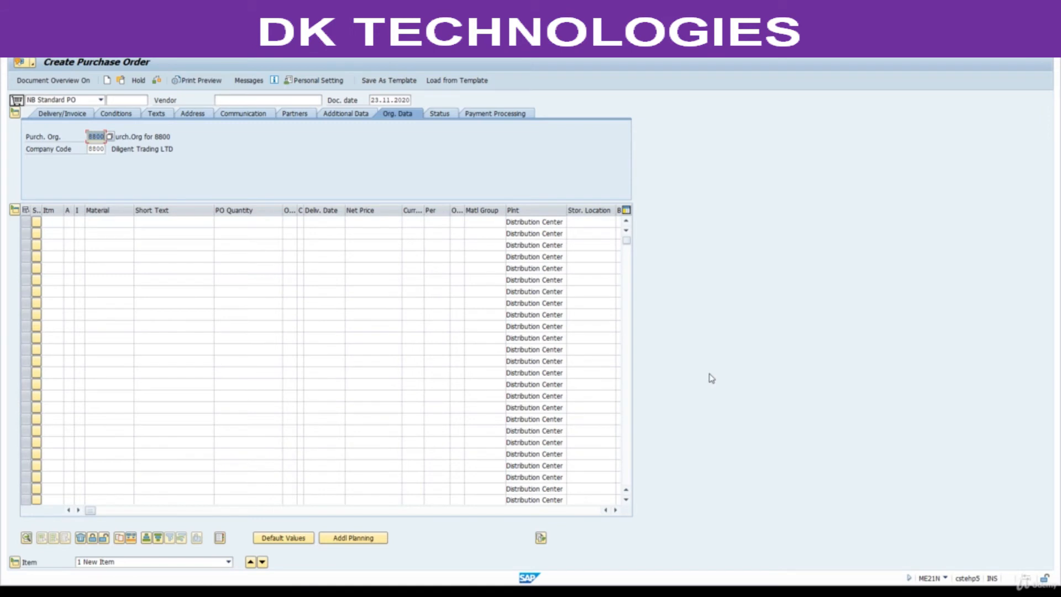
click(56, 102)
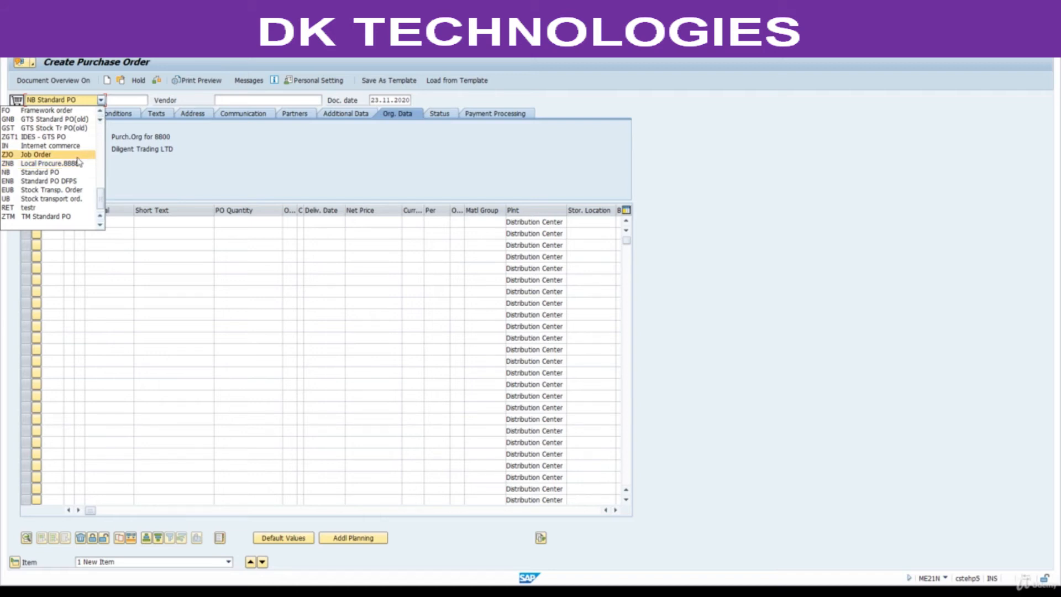
click(213, 161)
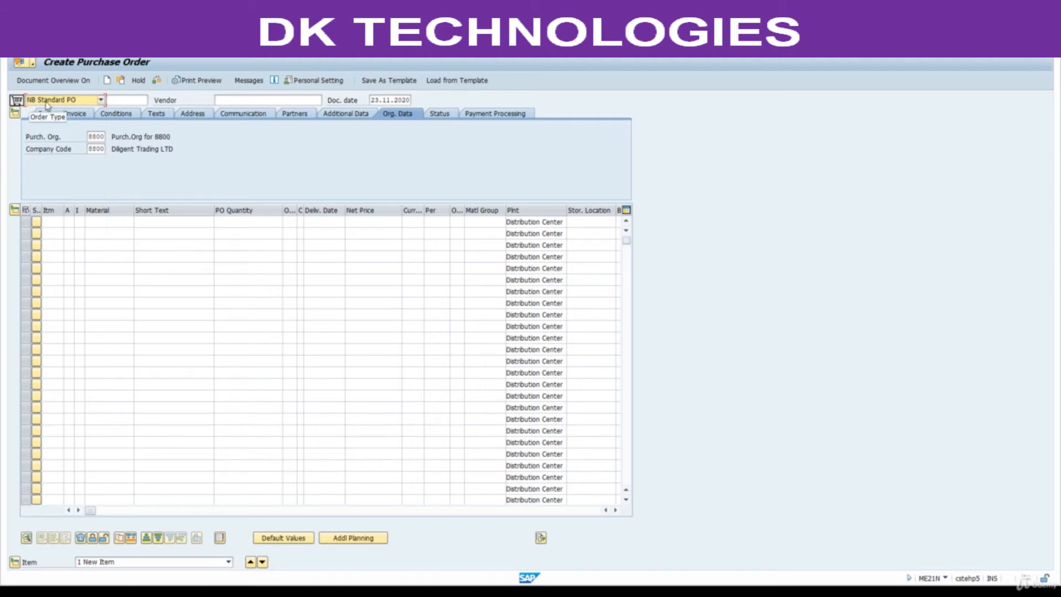
key(alt+Tab)
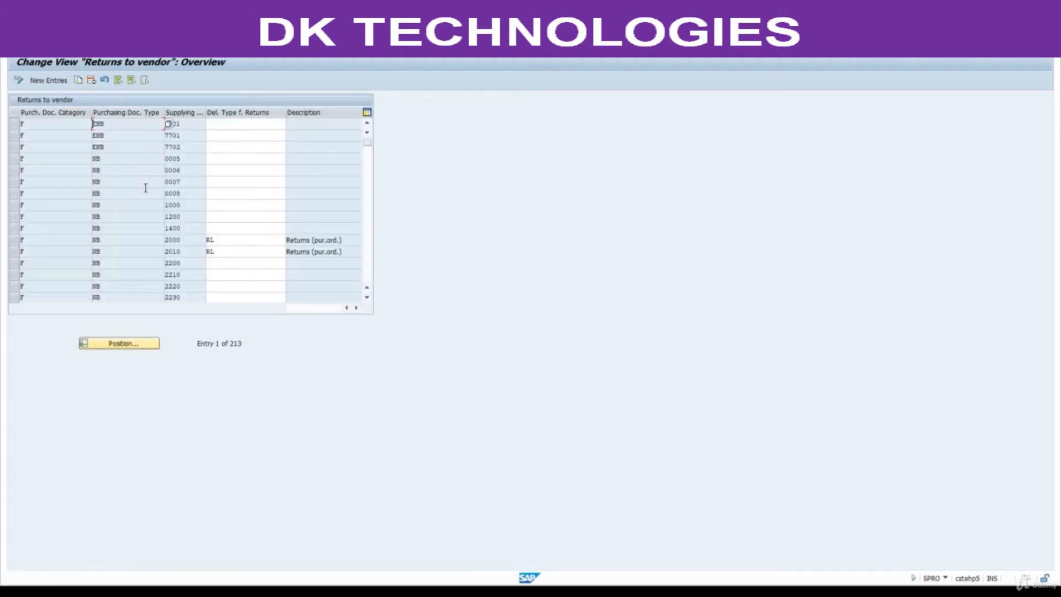
Copy the first Returns to vendor entry and set its purchasing document type to NB and supplying plant to 8801.
click(14, 124)
click(78, 80)
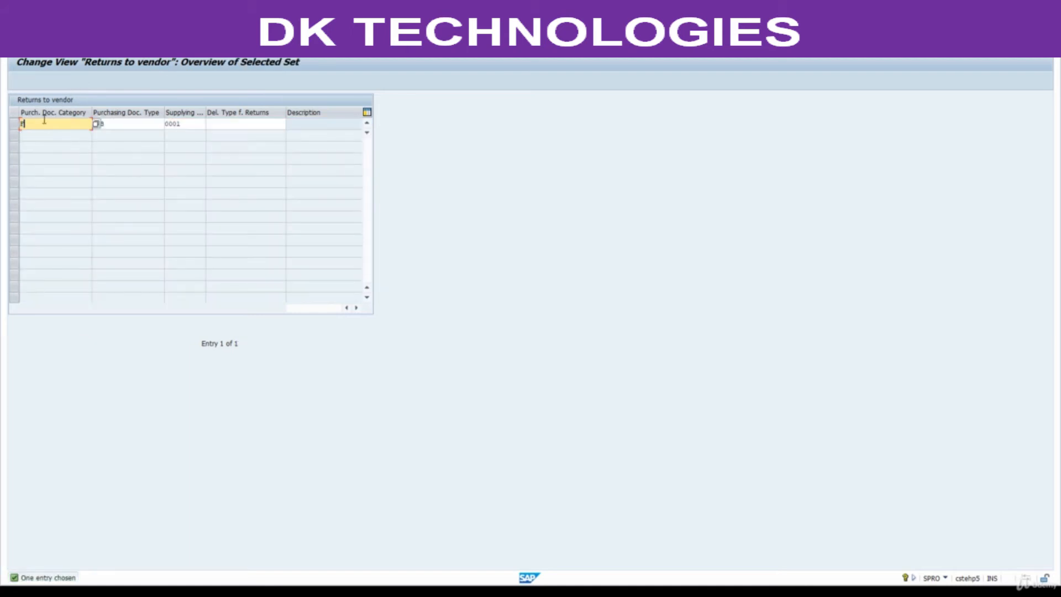
click(111, 125)
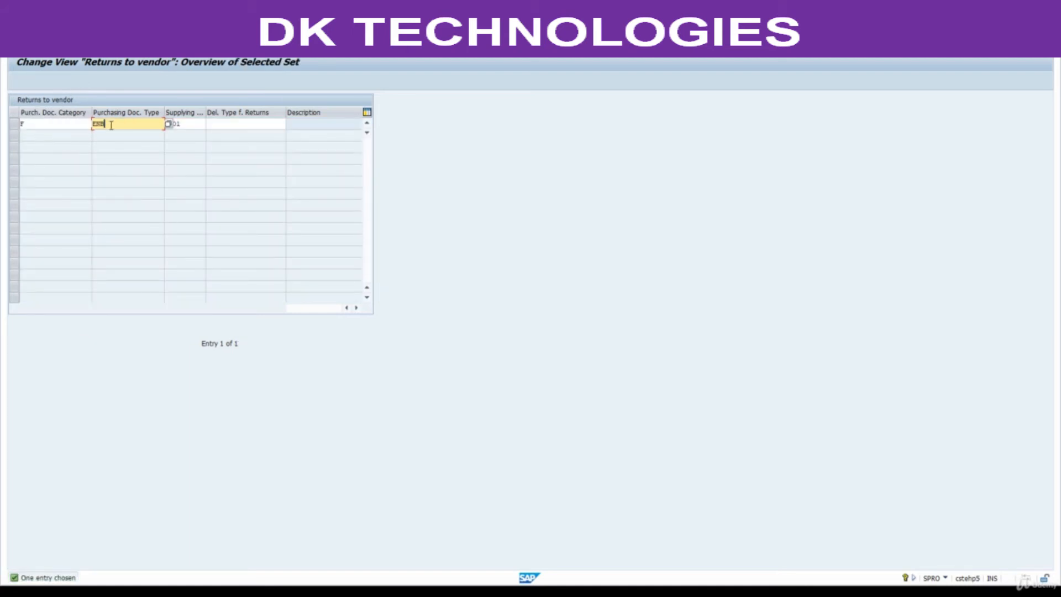
click(68, 126)
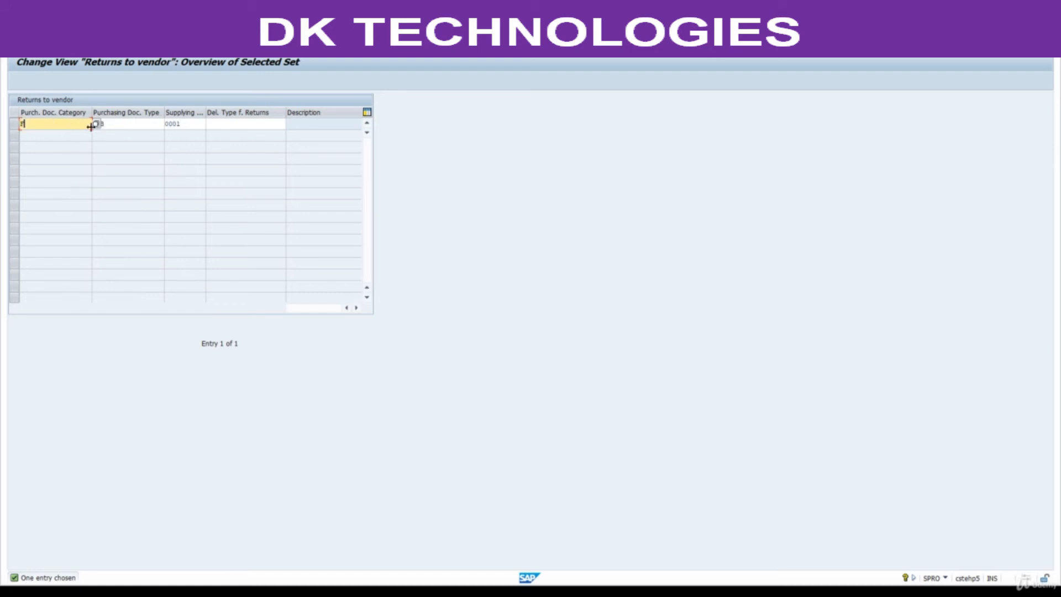
key(Return)
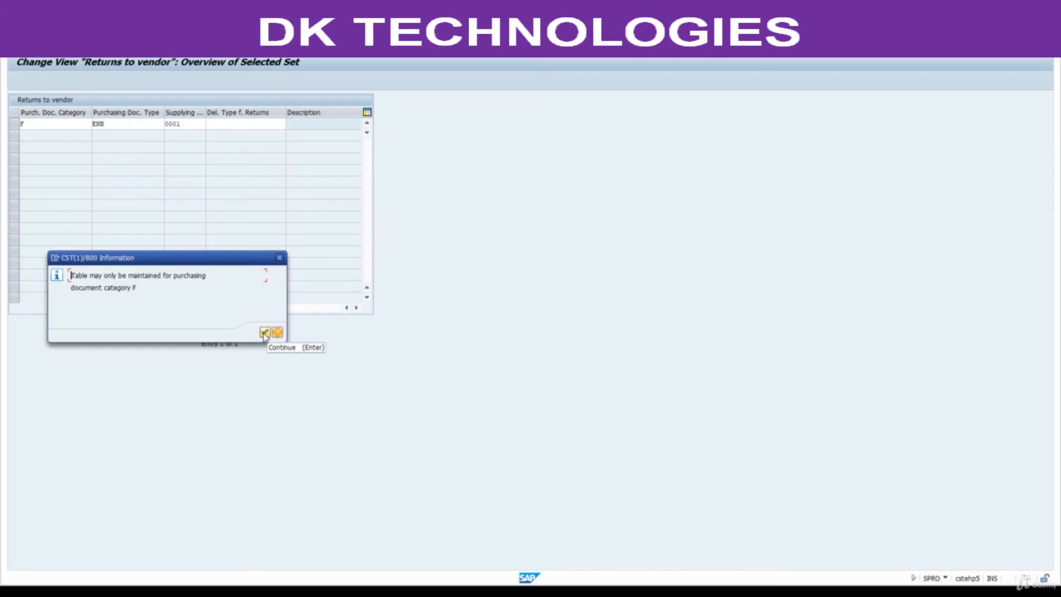
click(265, 332)
key(Tab)
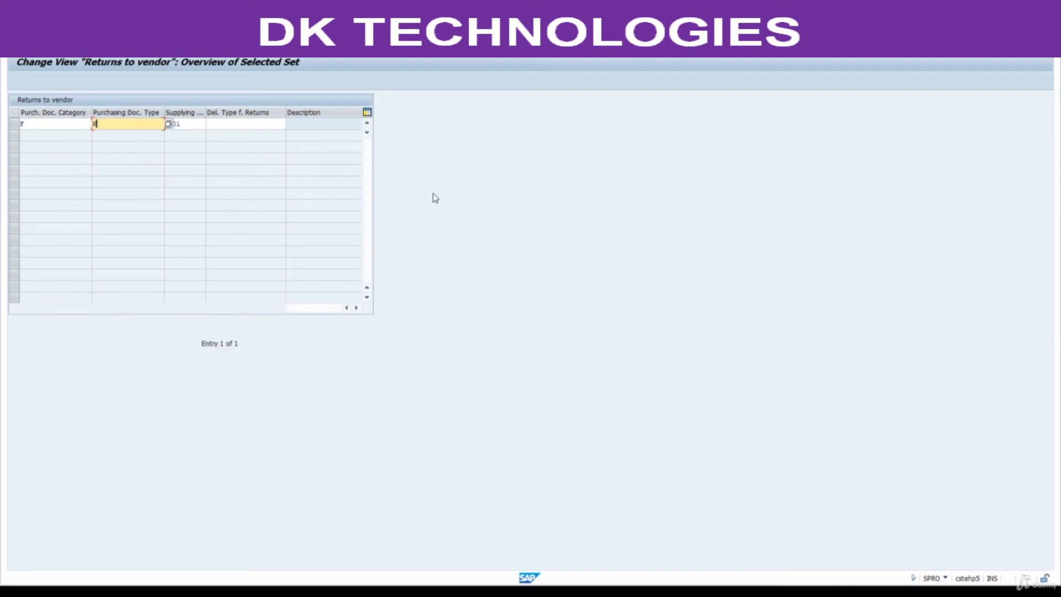
key(Tab)
text(00)
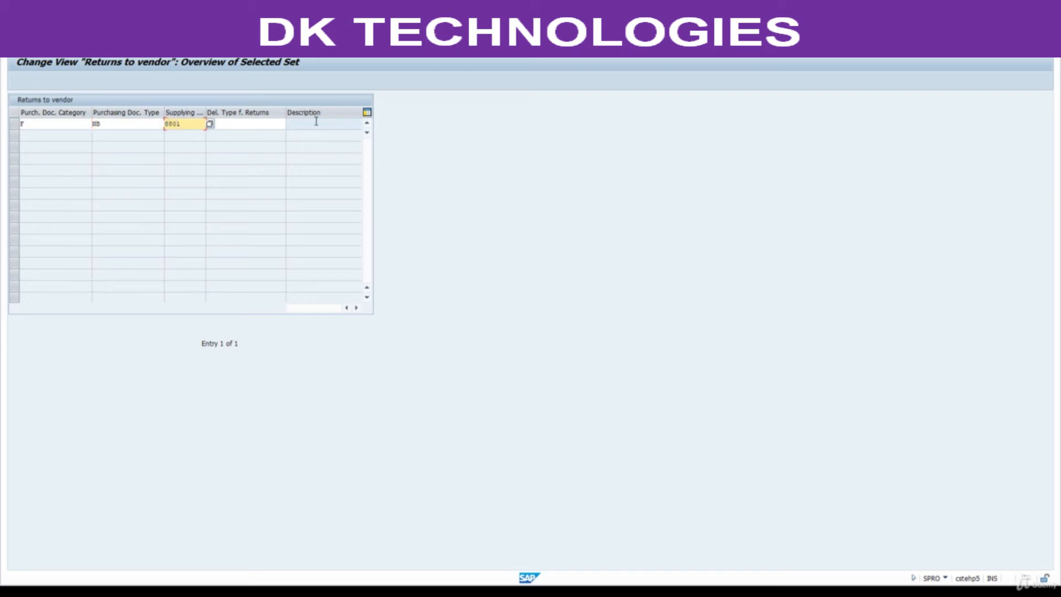
Choose delivery type RL, Returns (pur.ord.), for the copied entry and accept the copy.
click(256, 128)
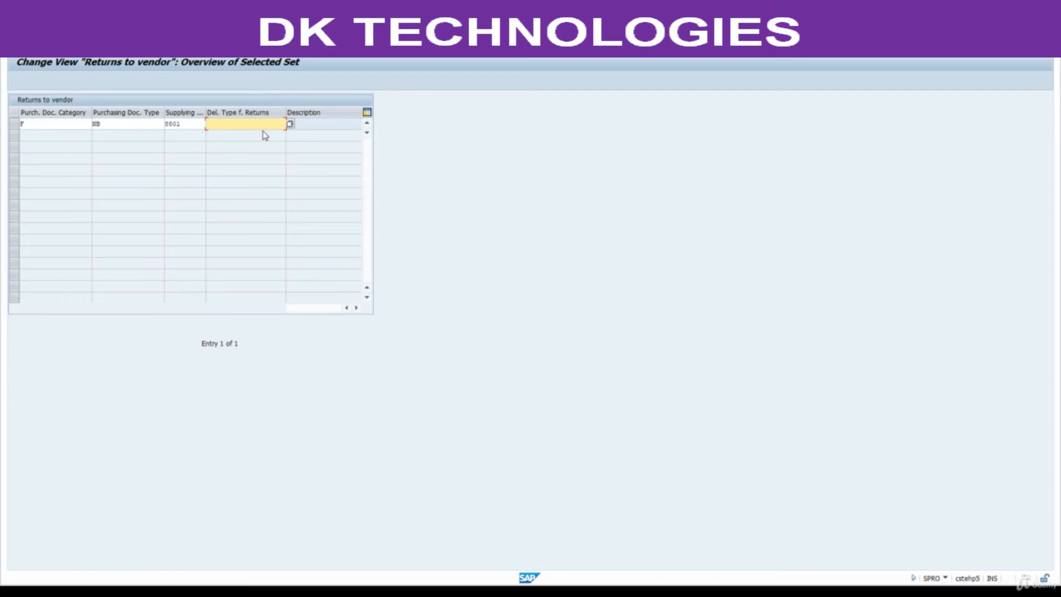
click(290, 124)
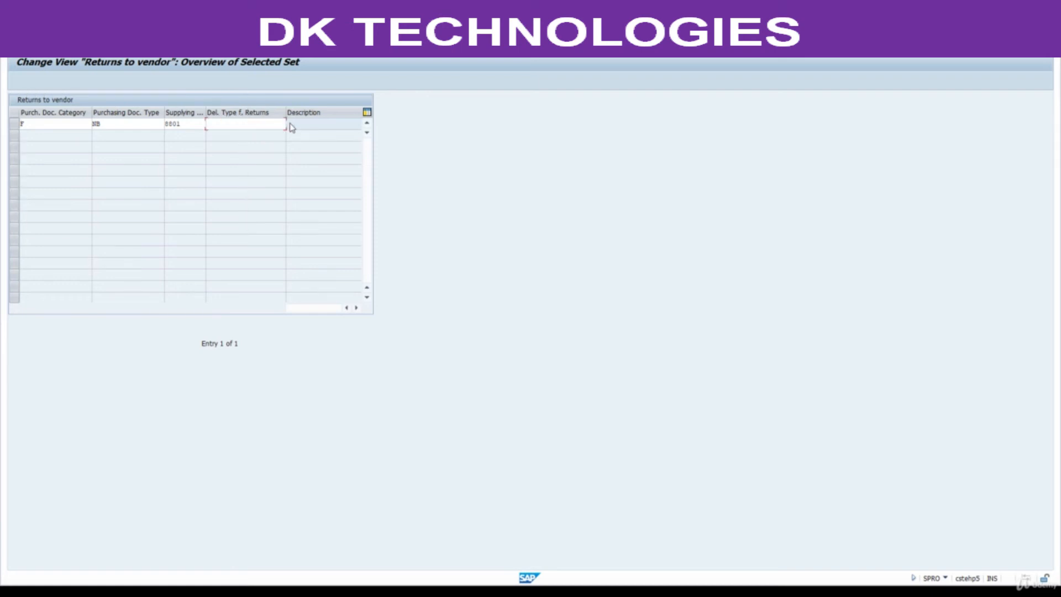
drag(102, 101, 218, 102)
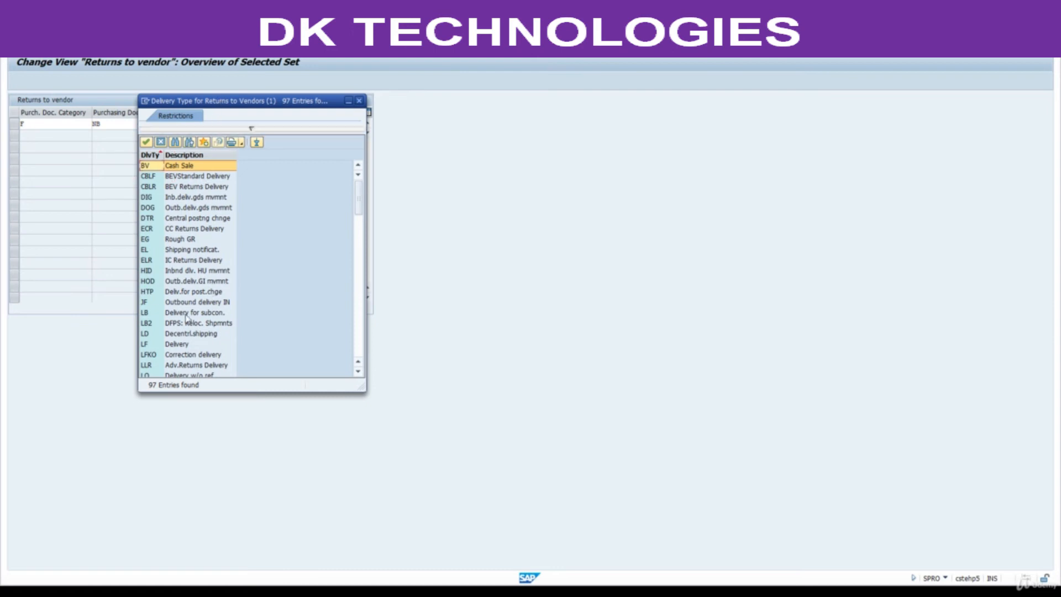
scroll(205, 316, down, 2)
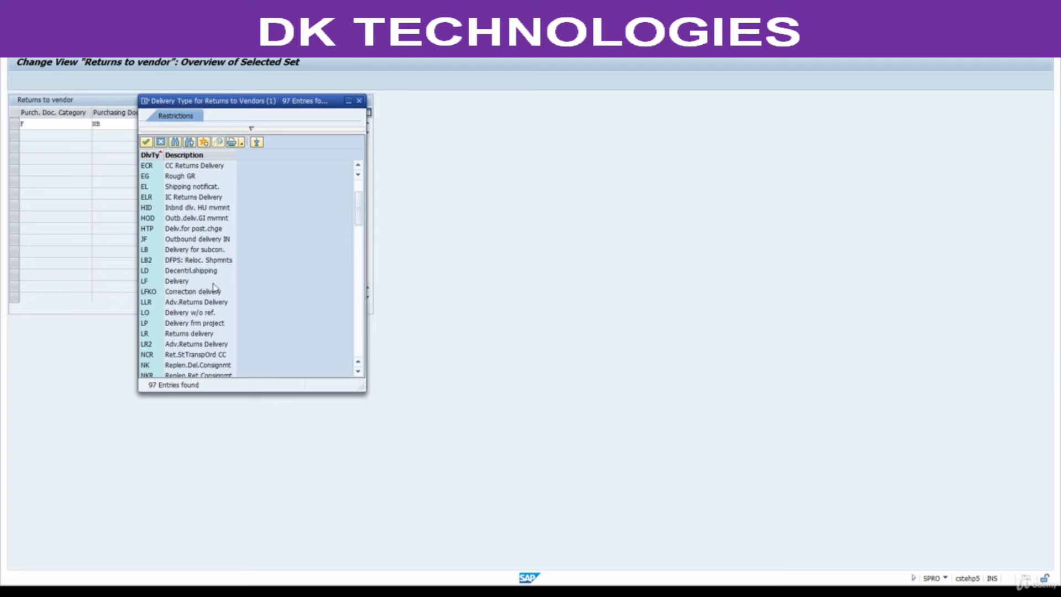
scroll(210, 287, down, 3)
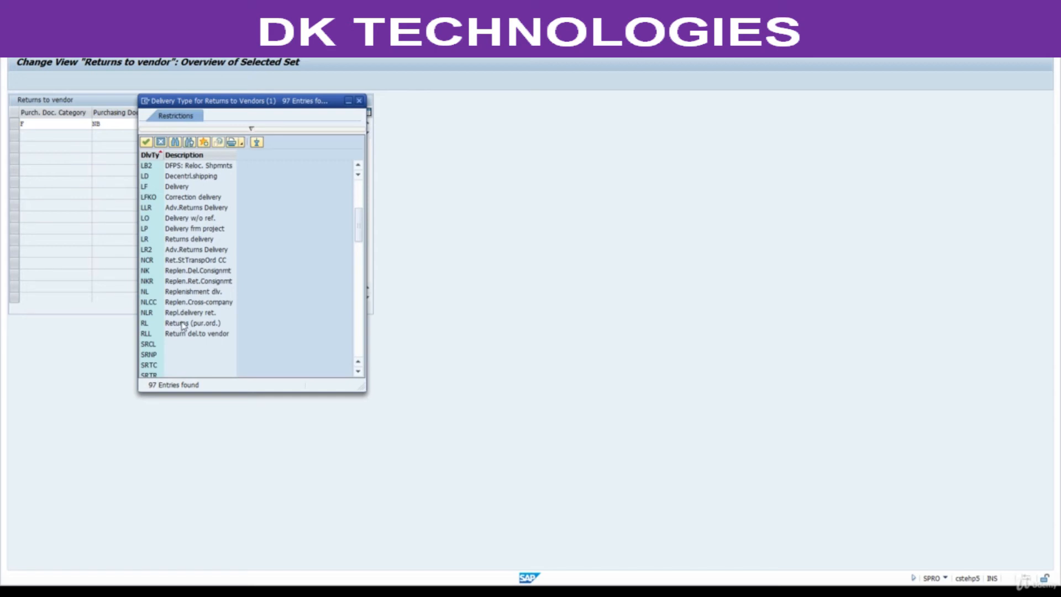
double_click(183, 324)
key(Return)
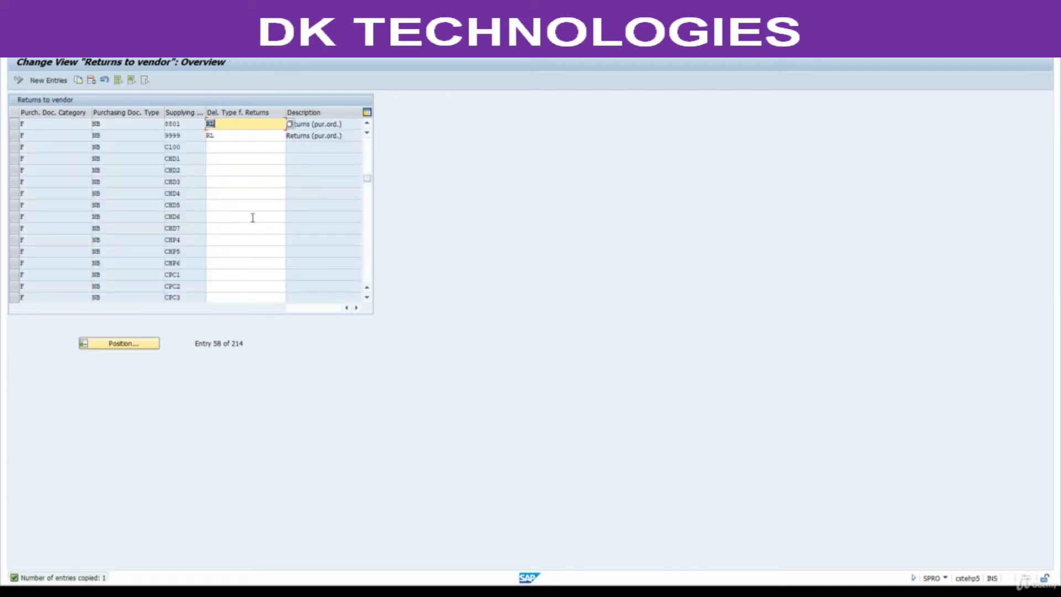
Save the Returns to vendor entry under the proposed customizing request and return to the IMG.
click(133, 49)
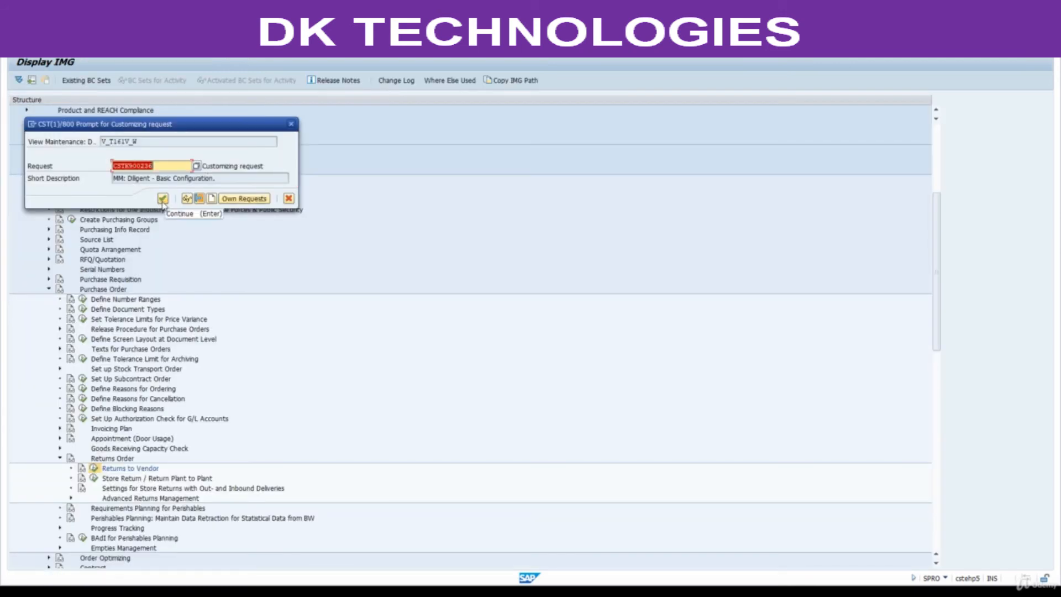
click(163, 199)
click(158, 49)
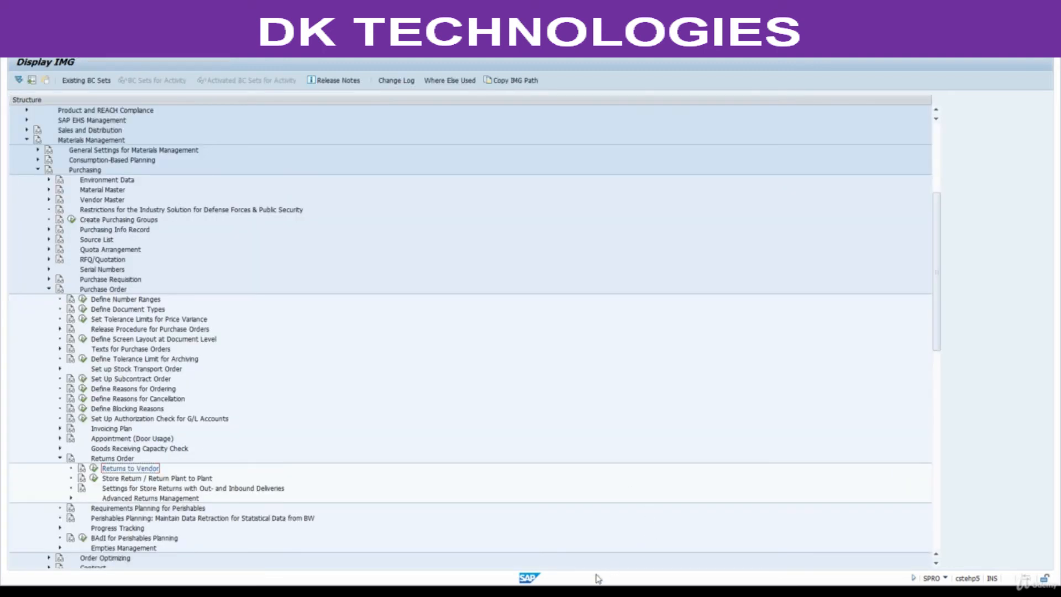
Check section 2 of the PDF notes, return to SAP and execute Define Shipping Data for Plants under Set up Stock Transport Order.
click(597, 592)
scroll(418, 398, down, 5)
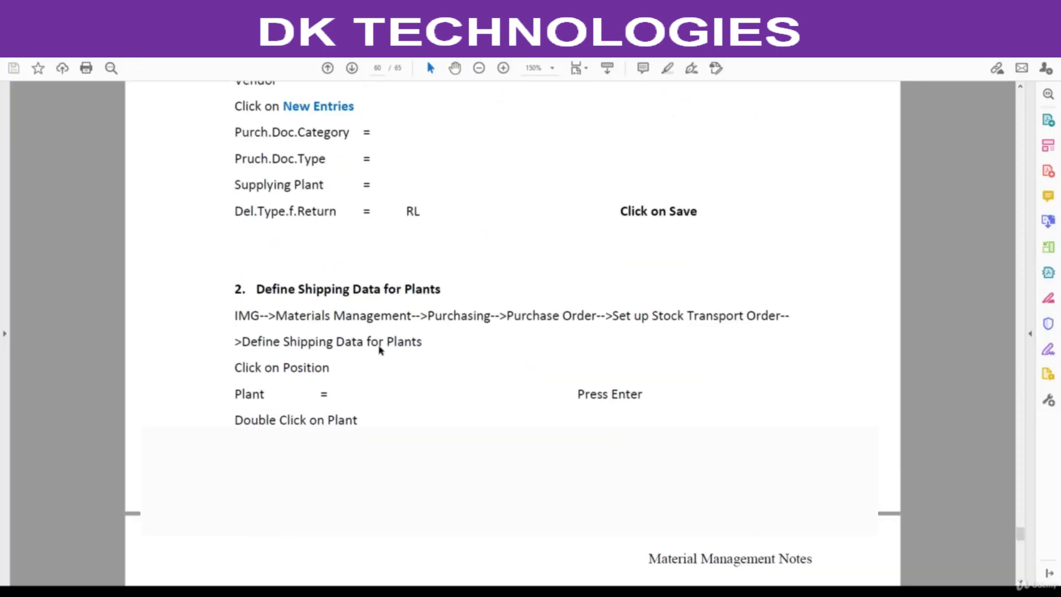
scroll(380, 350, down, 1)
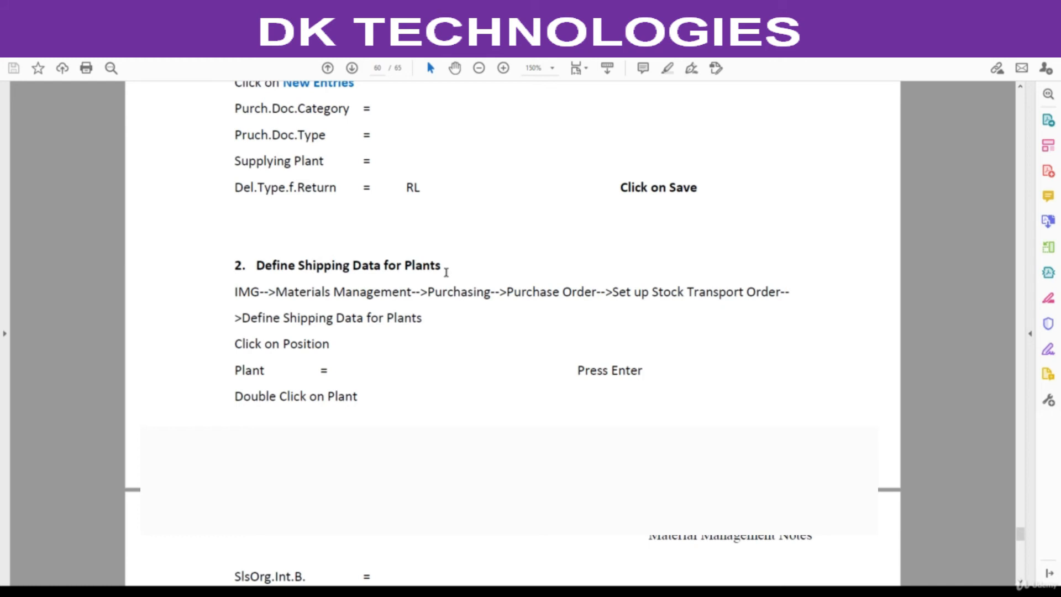
key(alt+Tab)
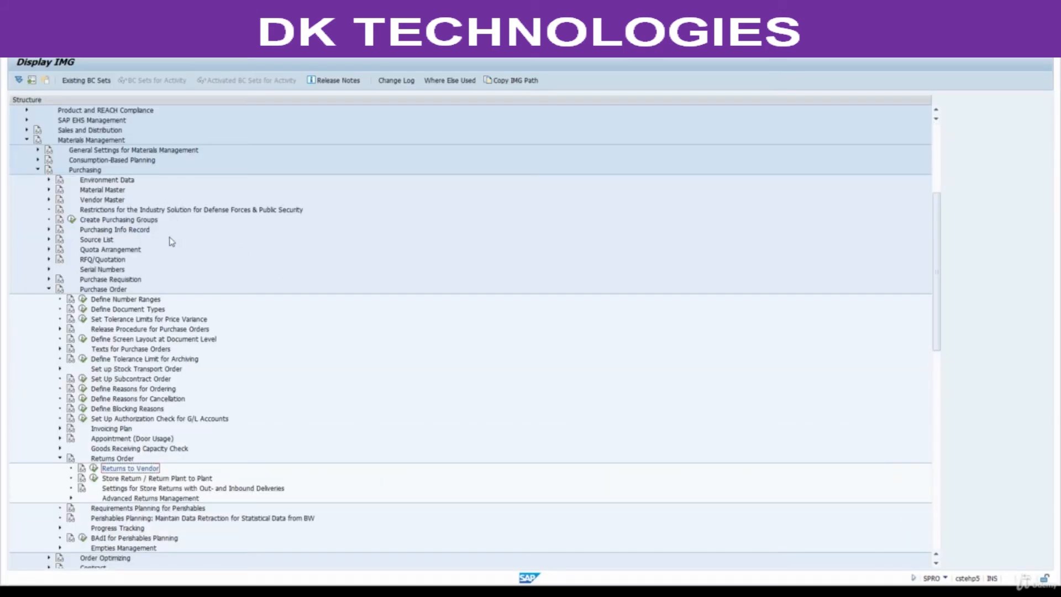
click(108, 289)
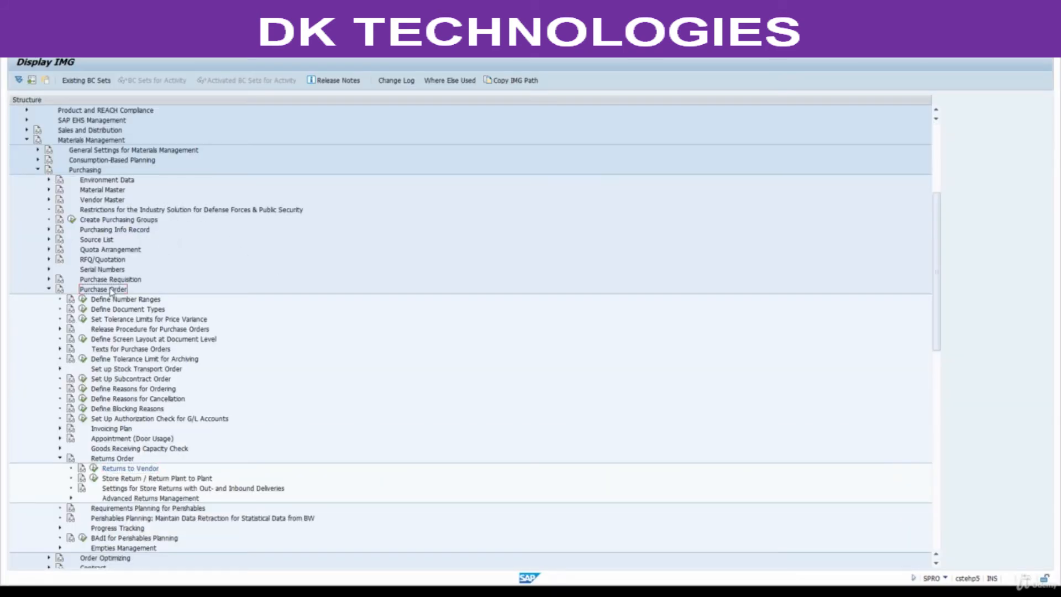
click(49, 290)
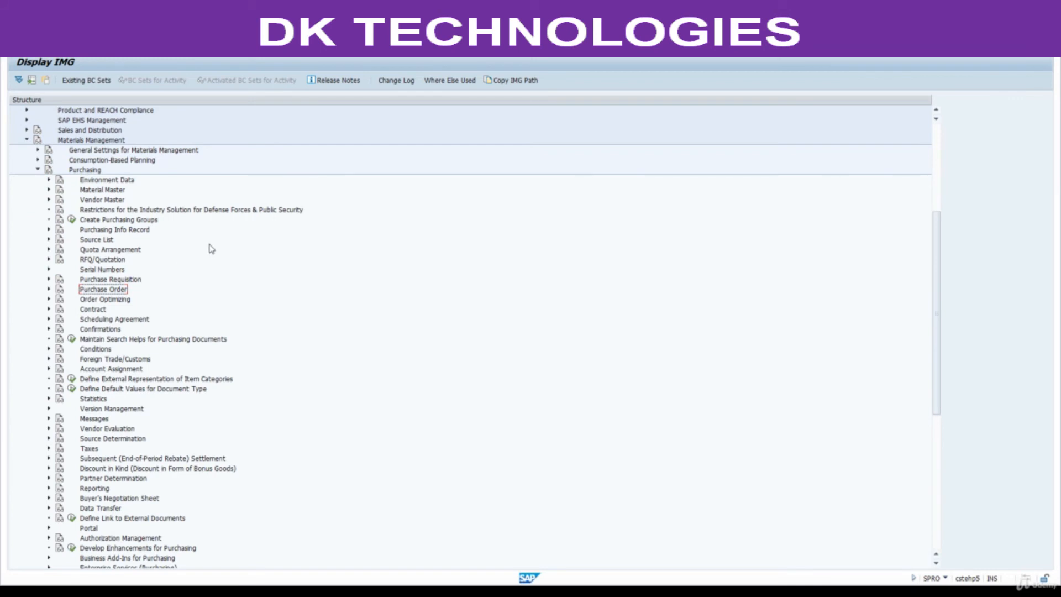
key(Right)
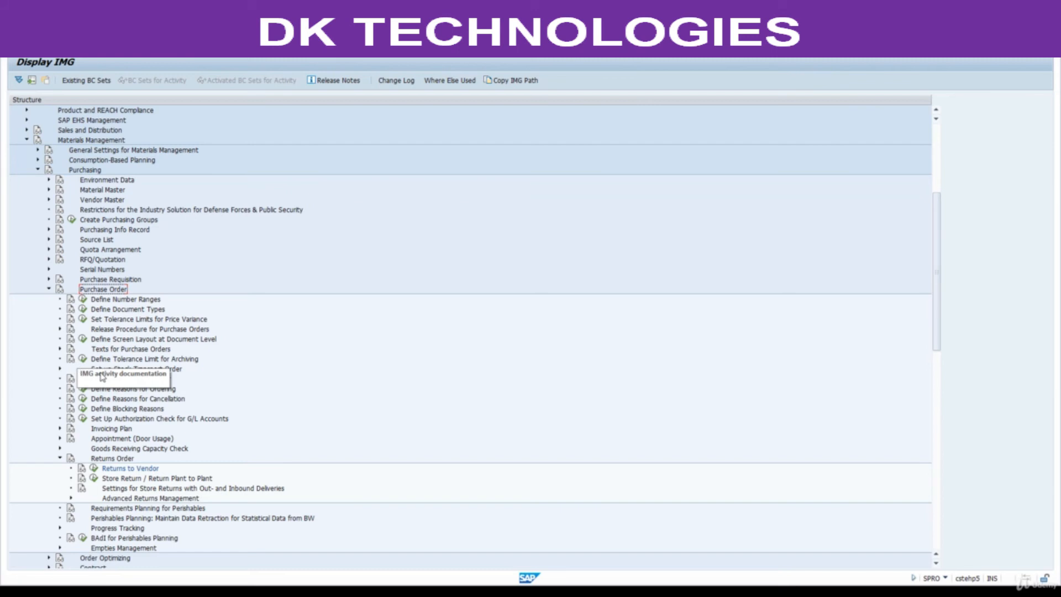
click(139, 370)
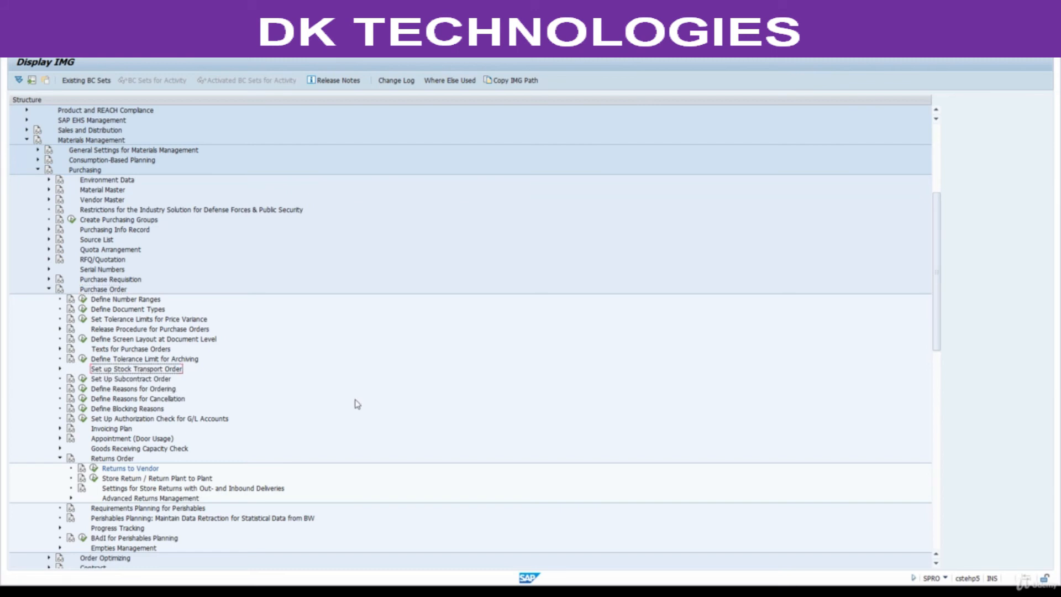
key(Right)
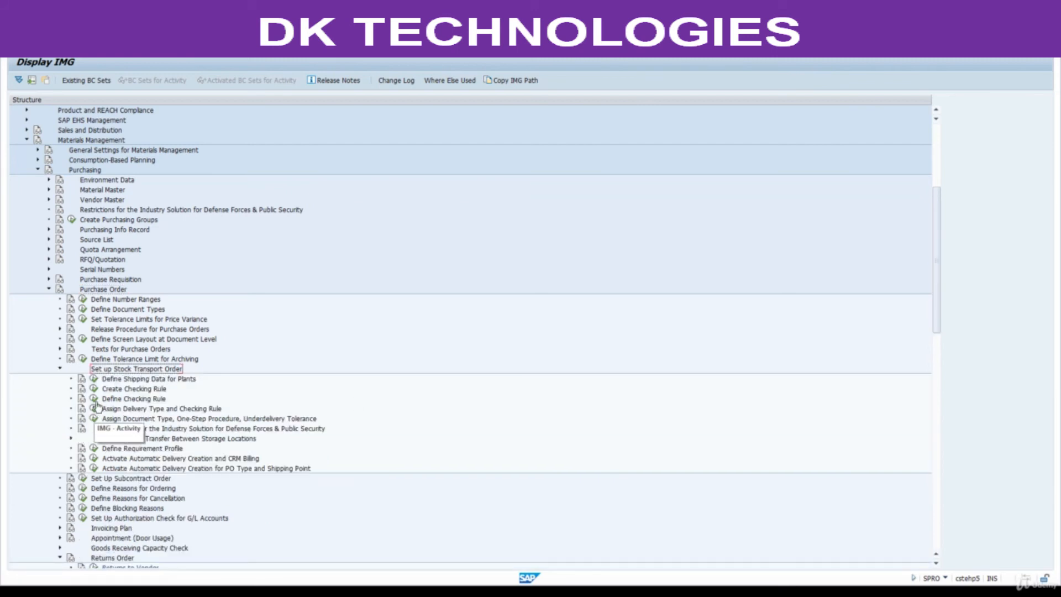
click(95, 380)
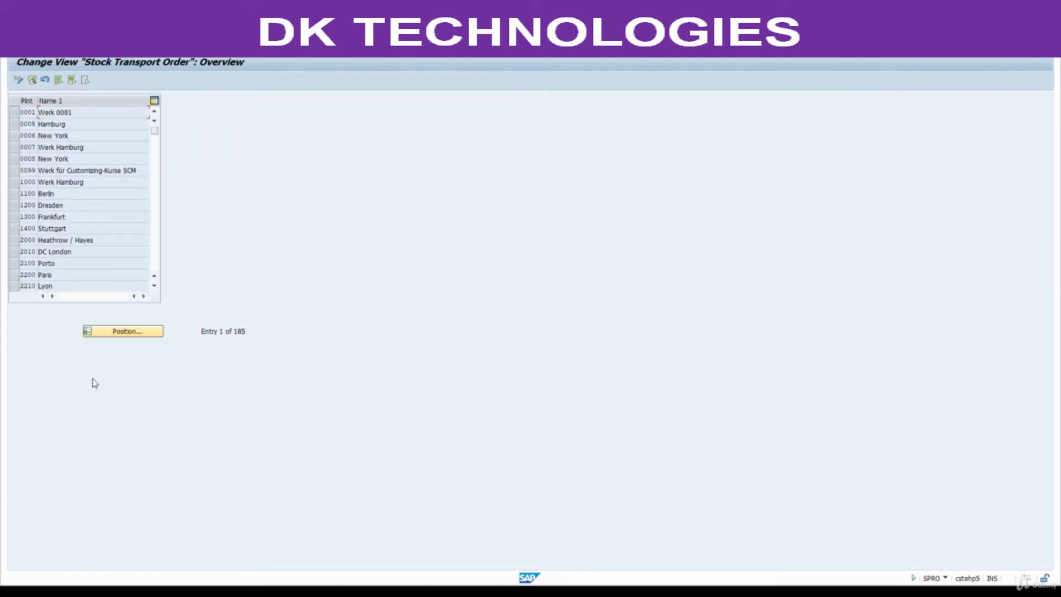
Position the stock transport order list on plant 8801 and open the details of that plant.
click(129, 335)
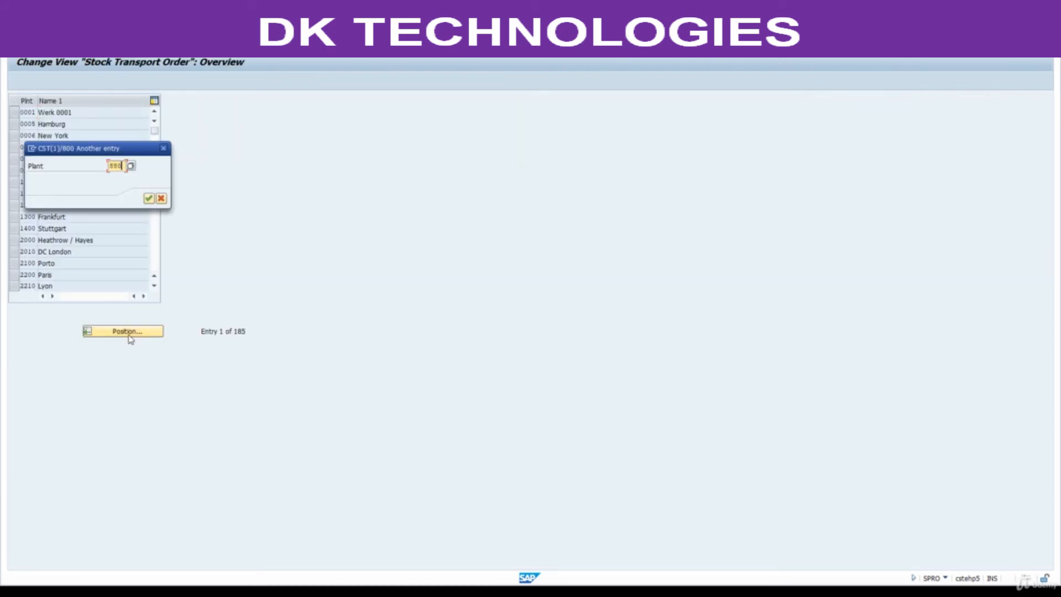
text(8801)
key(Return)
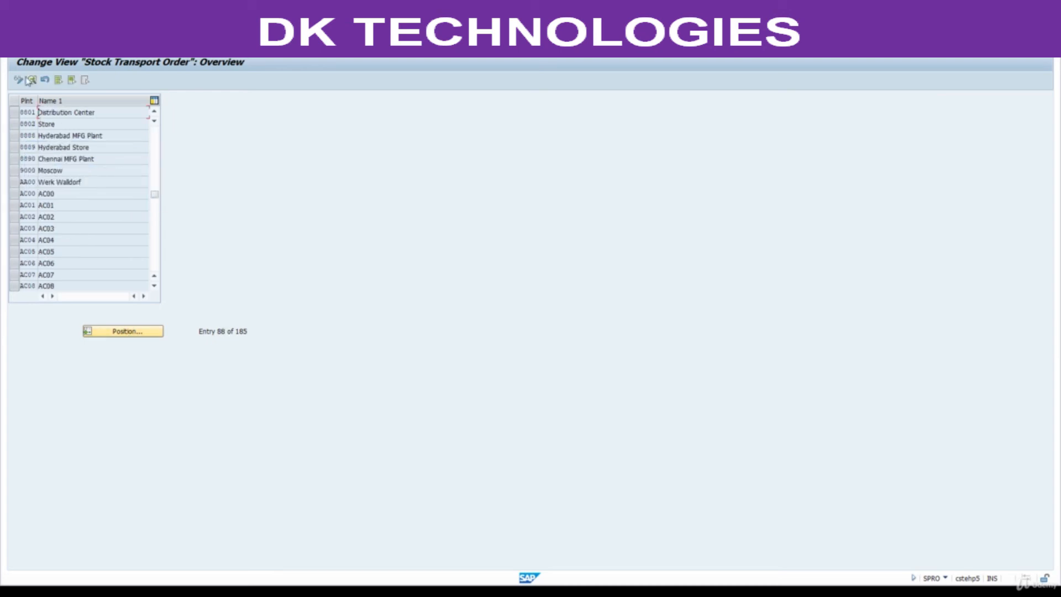
double_click(32, 112)
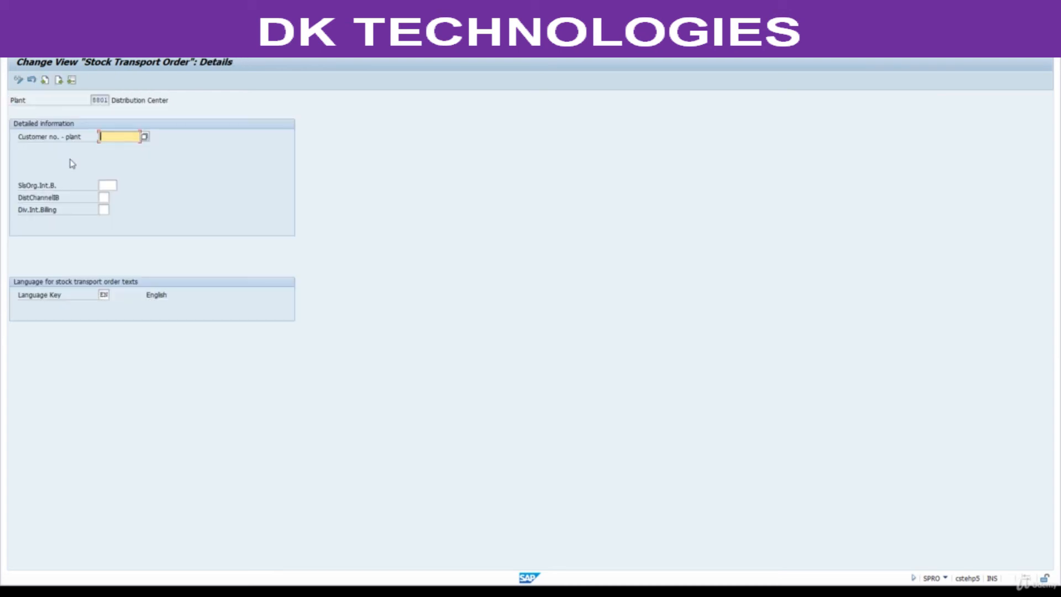
Set the plant's sales organization to 8800, distribution channel to 88 and division to 88, save, and return to the IMG.
click(107, 184)
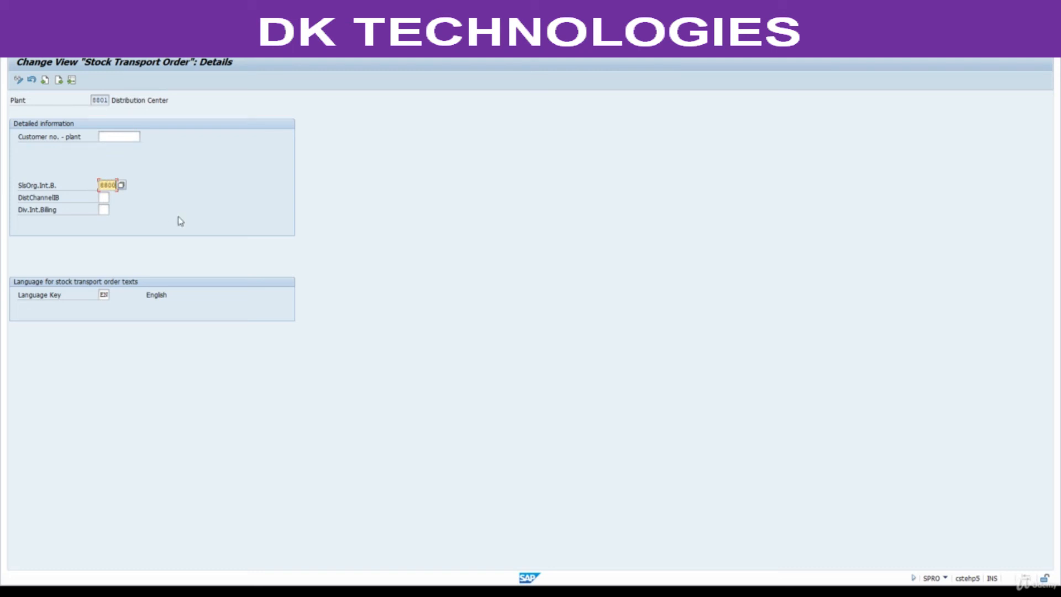
key(Tab)
key(Tab)
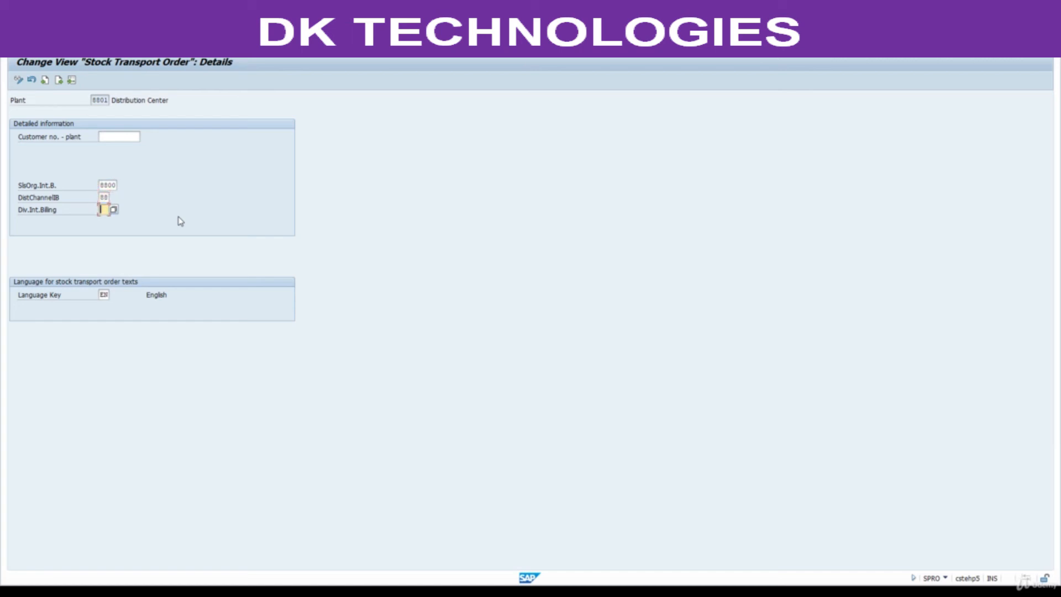
click(119, 47)
key(Return)
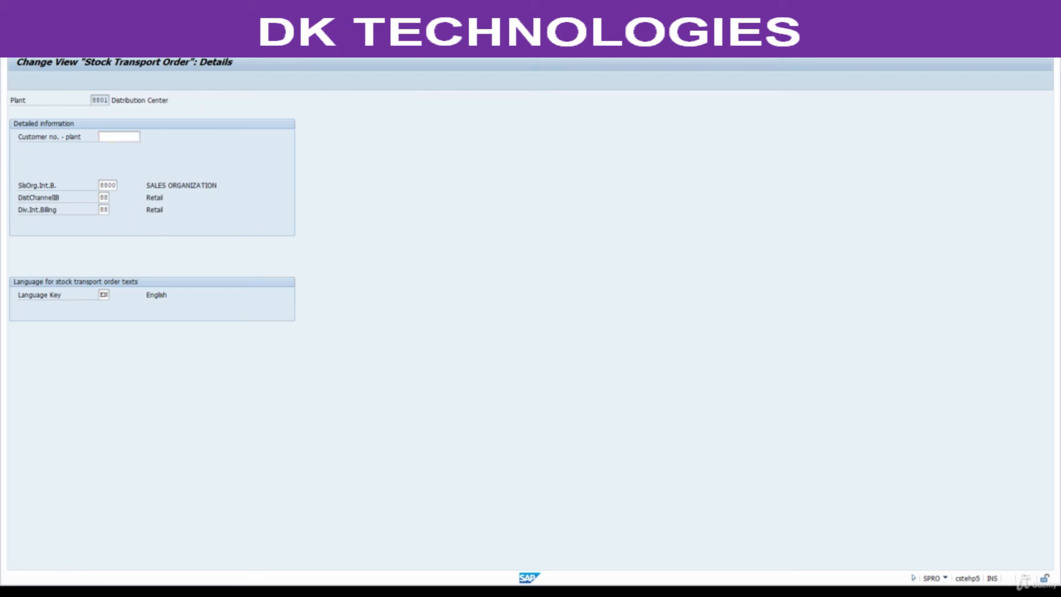
key(F3)
key(F3)
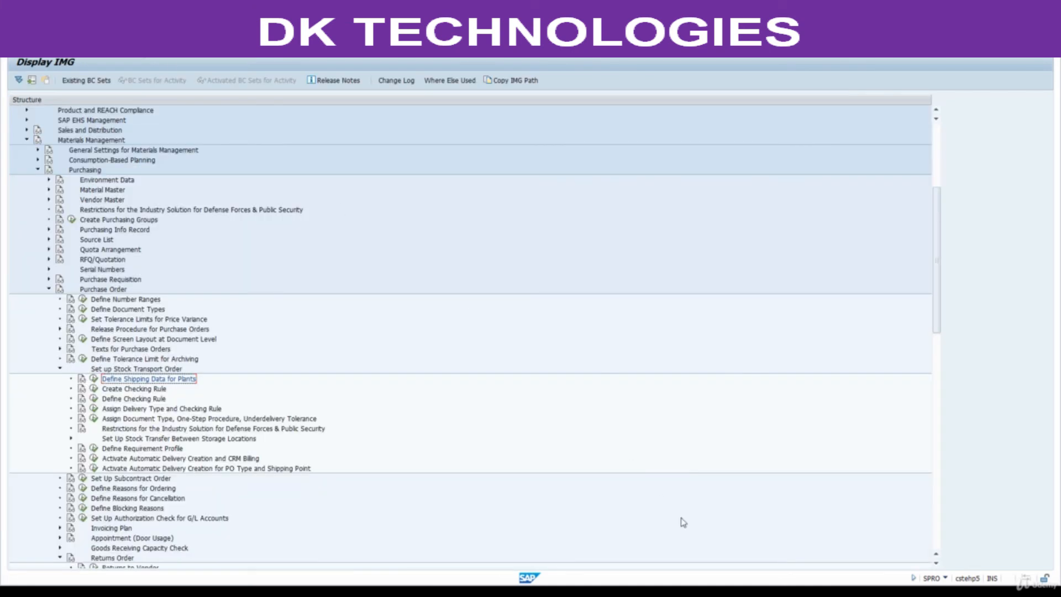
Check the Assign Shipping Points path in the PDF notes, return to SAP and collapse the Purchasing and Materials Management nodes.
click(577, 591)
scroll(459, 441, down, 1)
scroll(459, 442, down, 10)
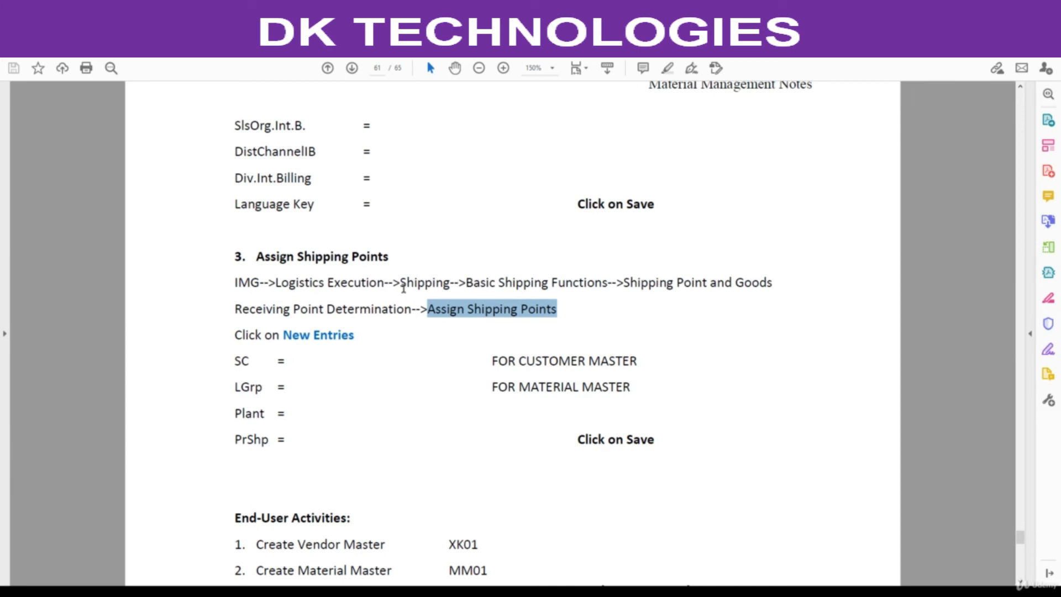
key(alt+Tab)
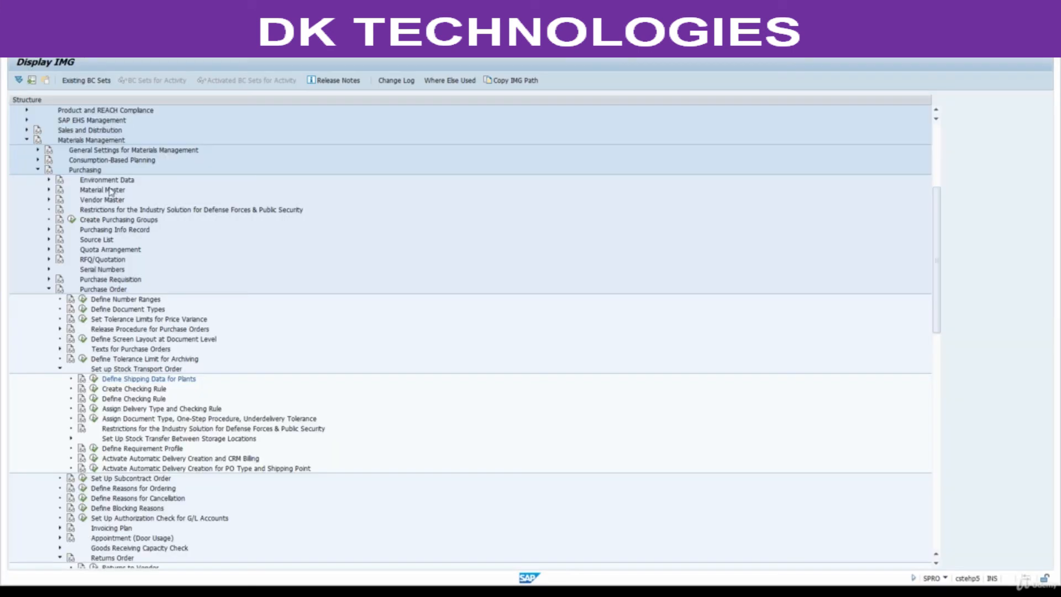
click(38, 170)
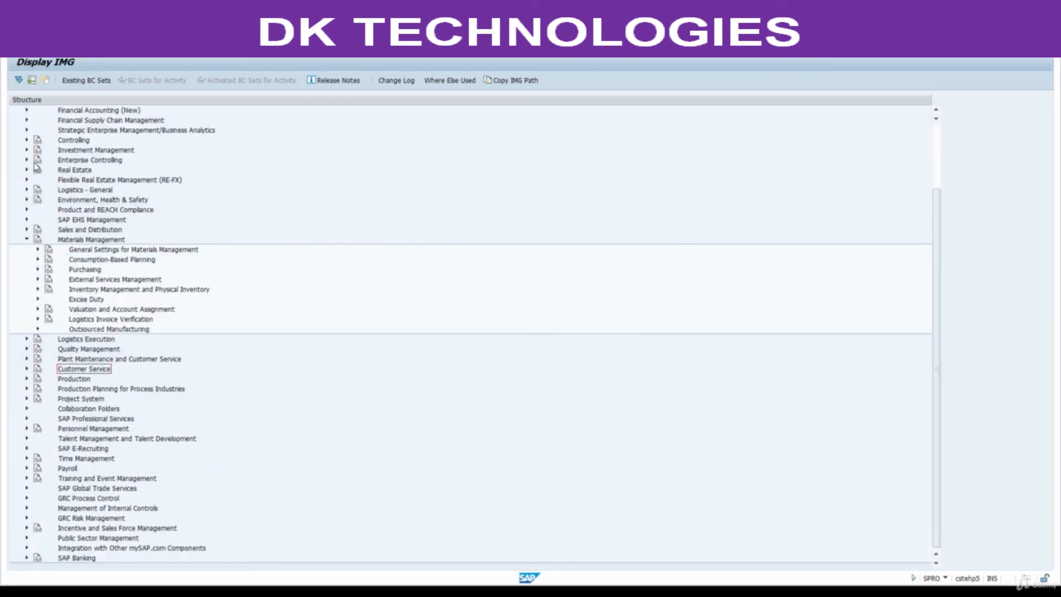
click(26, 240)
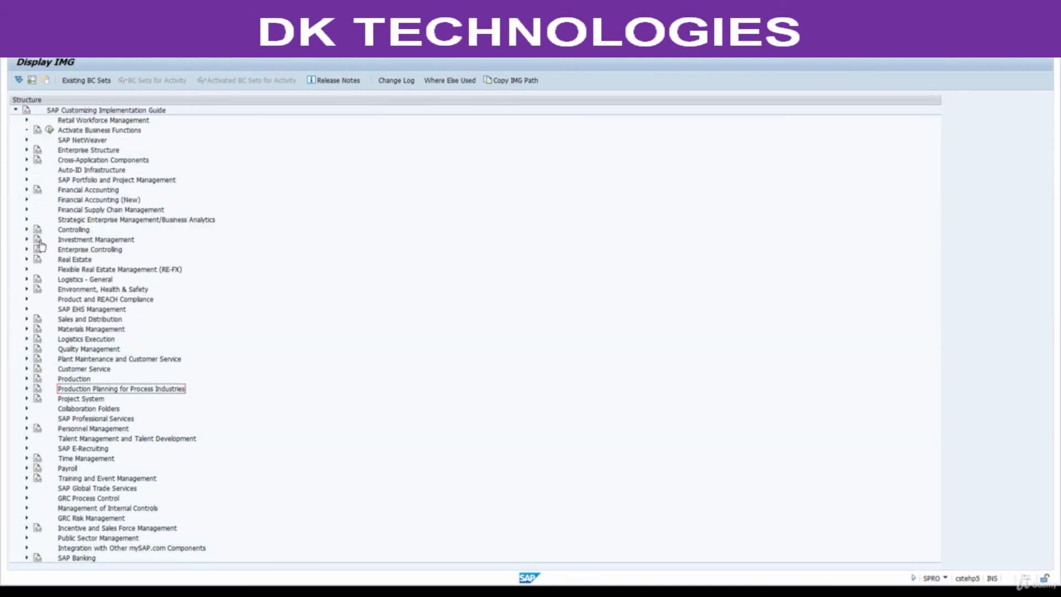
click(100, 421)
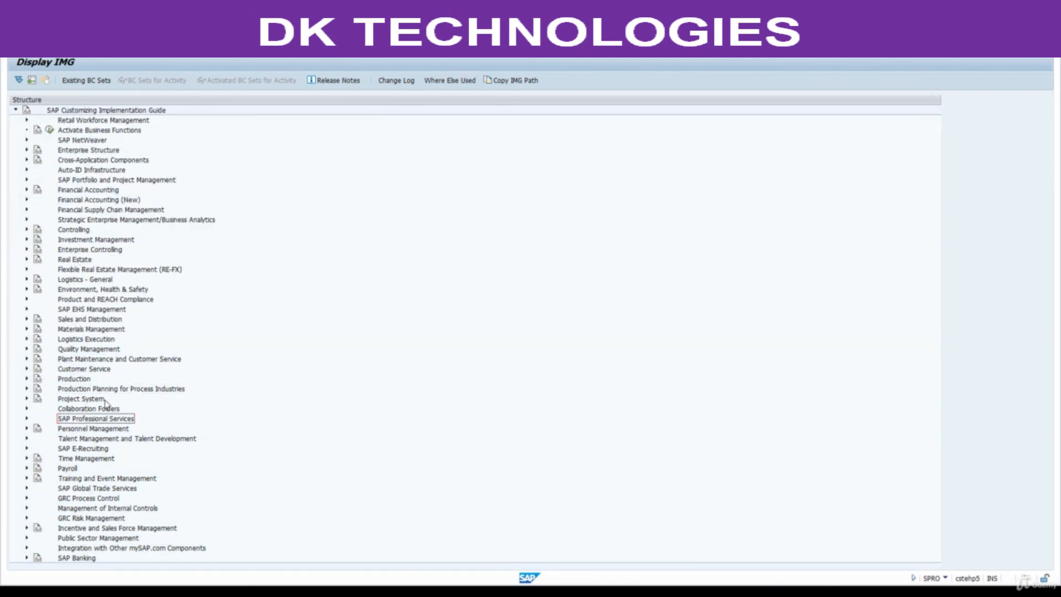
Expand Logistics Execution in the IMG structure and open its Shipping node.
key(Down)
key(Down)
key(Up)
key(Up)
key(Up)
key(Up)
key(Up)
key(Up)
key(Up)
key(Up)
key(Up)
key(Right)
key(Down)
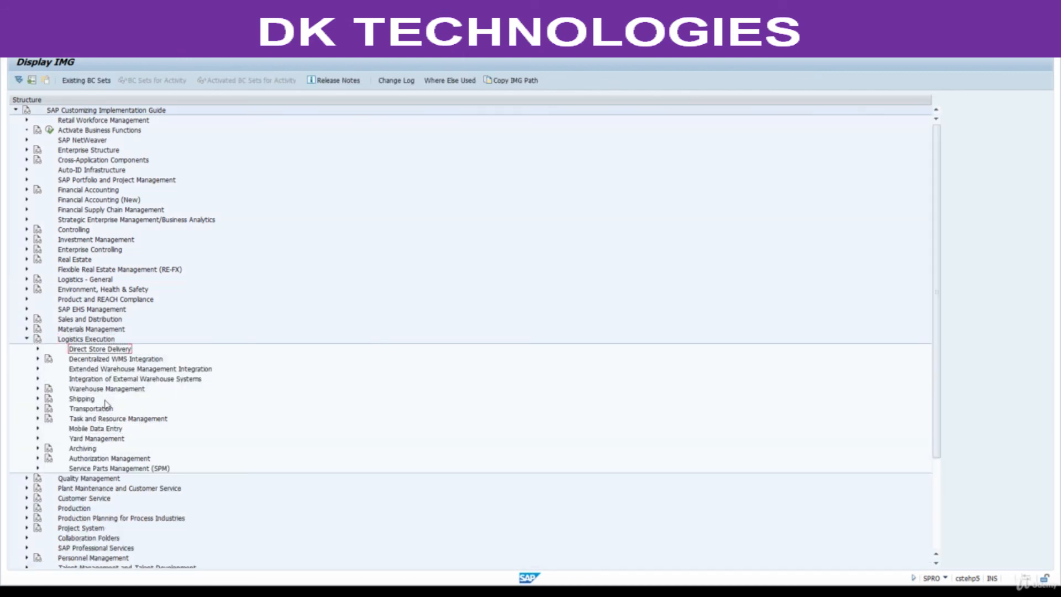
key(Down)
key(Down)
key(Down)
key(Down)
key(Down)
key(Right)
Expand Basic Shipping Functions and Shipping Point and Goods Receiving Point Determination, and execute Assign Shipping Points.
key(Down)
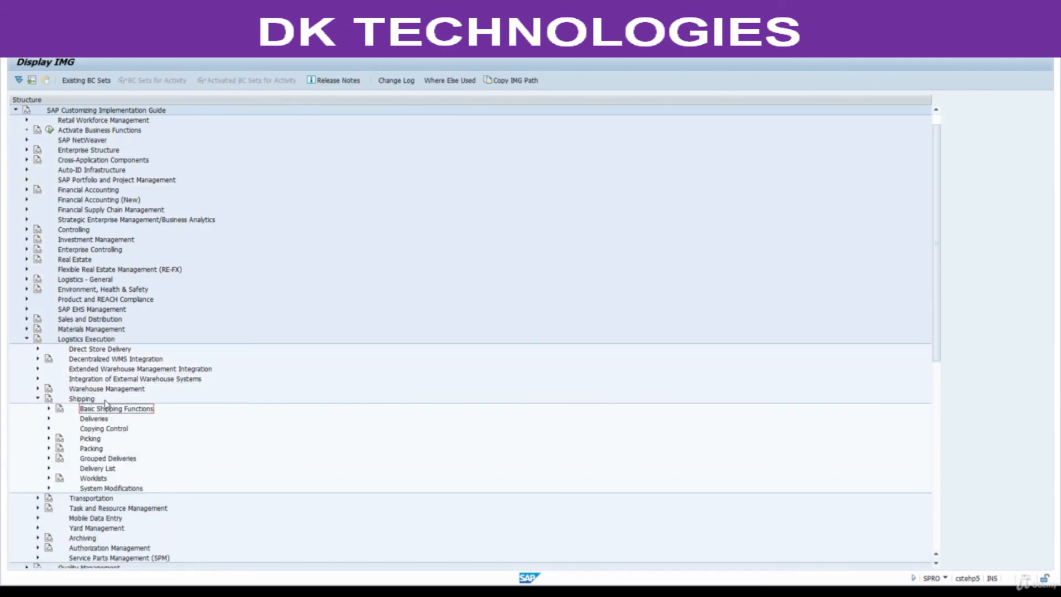
key(Right)
key(Down)
key(Down)
key(Right)
key(Down)
key(Down)
key(Down)
key(Down)
key(Down)
key(Down)
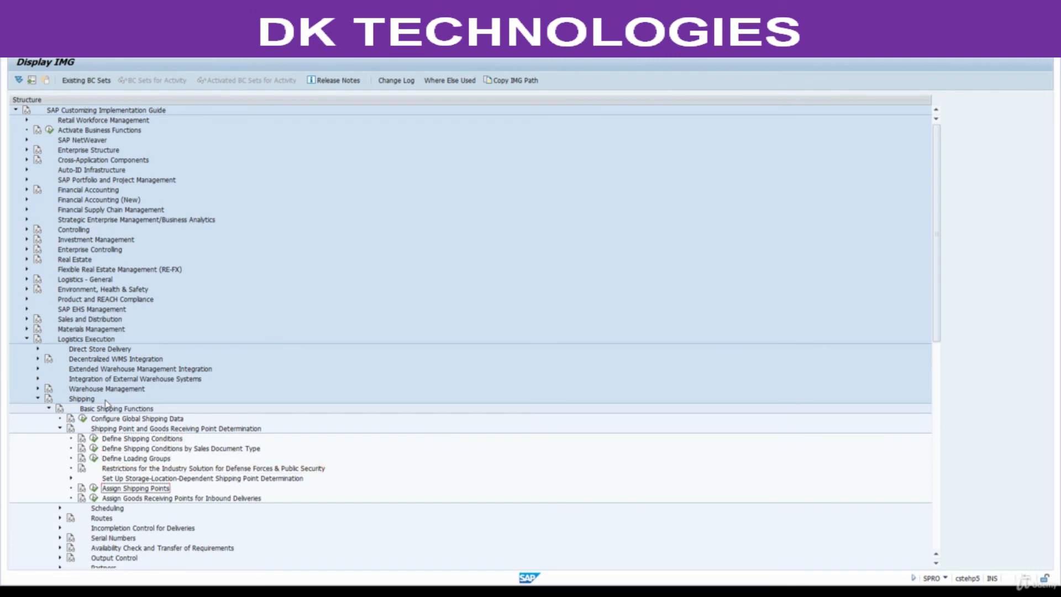
click(94, 488)
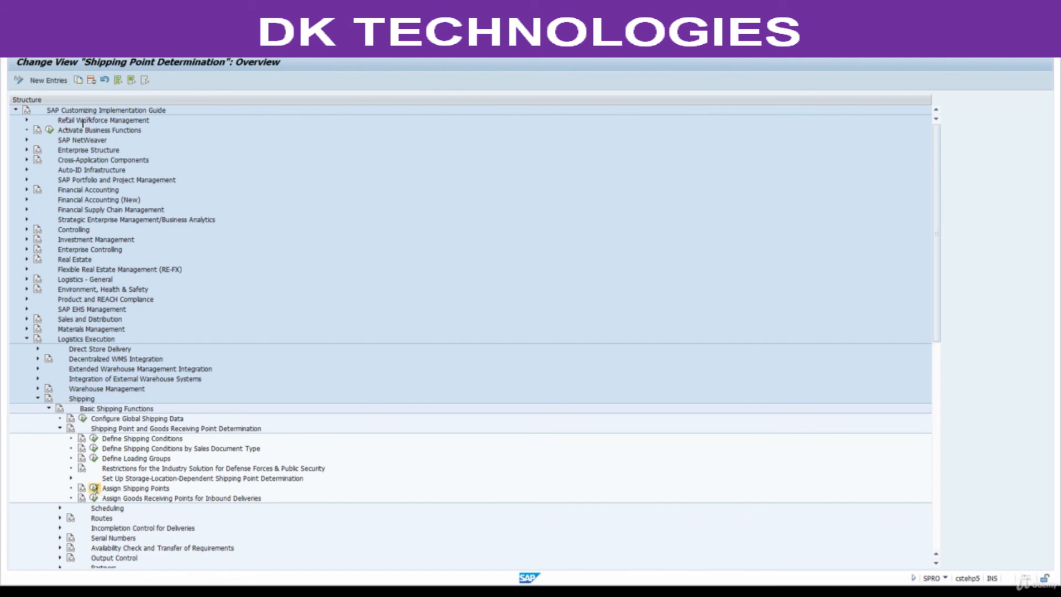
Position the shipping point list on shipping condition 01, loading group 0003 and plant 8801, and check the manual shipping point.
click(128, 561)
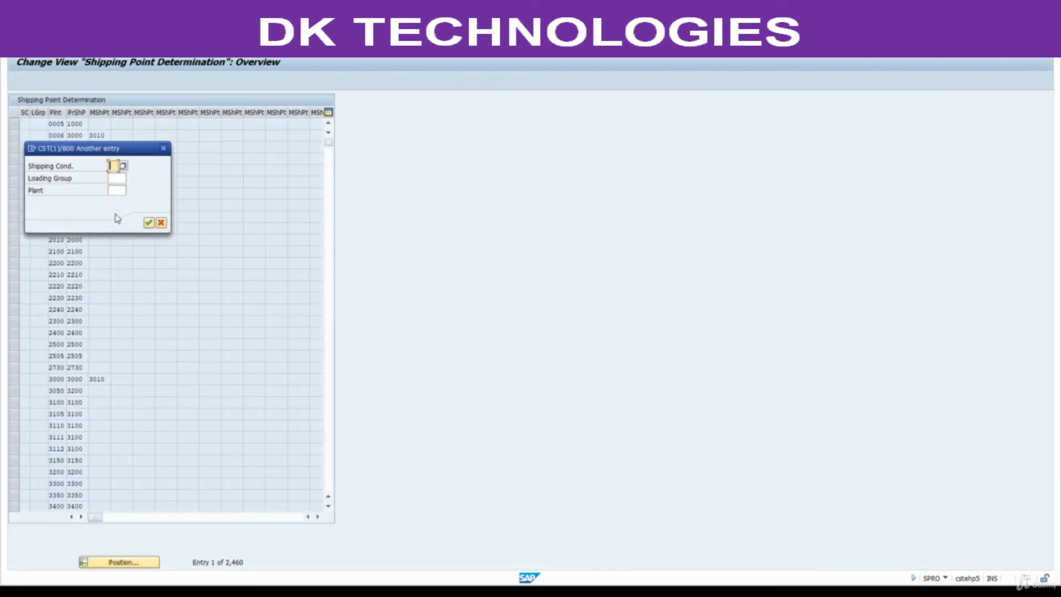
text(01)
key(Tab)
text(0003)
key(Tab)
text(8801)
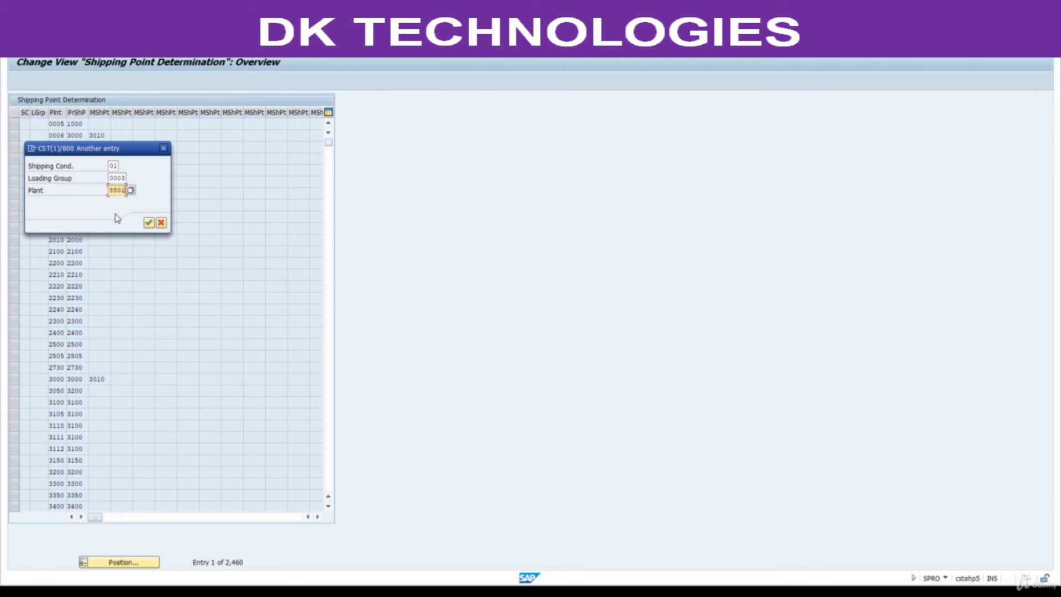
key(Return)
click(105, 122)
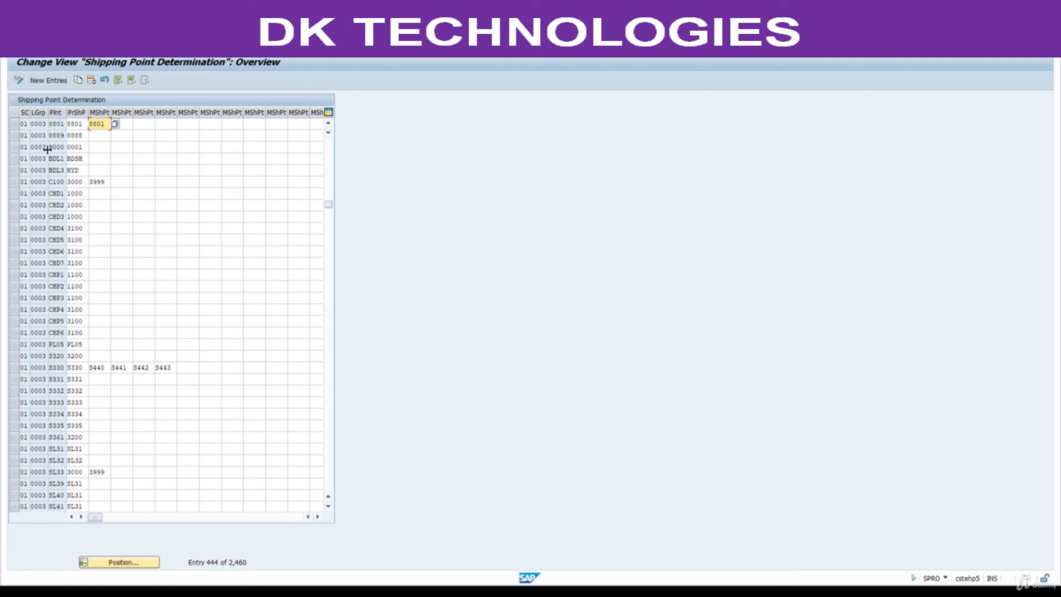
Switch to the PDF notes and review the End-User Activities, highlighting Create Vendor Master and Create Material Master in turn.
click(562, 590)
scroll(433, 426, down, 1)
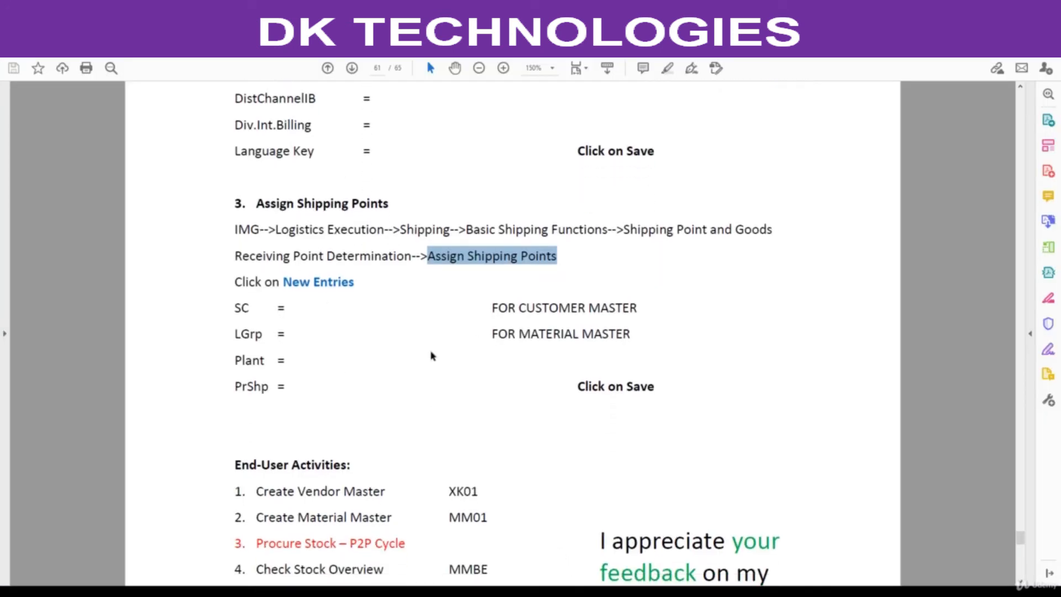
scroll(431, 355, down, 5)
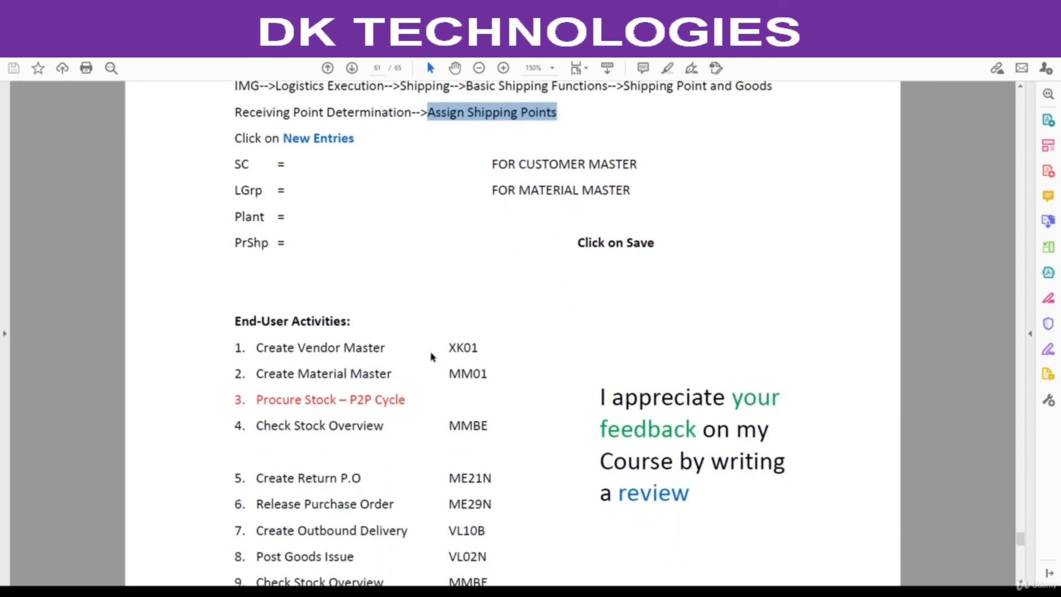
drag(256, 250, 389, 261)
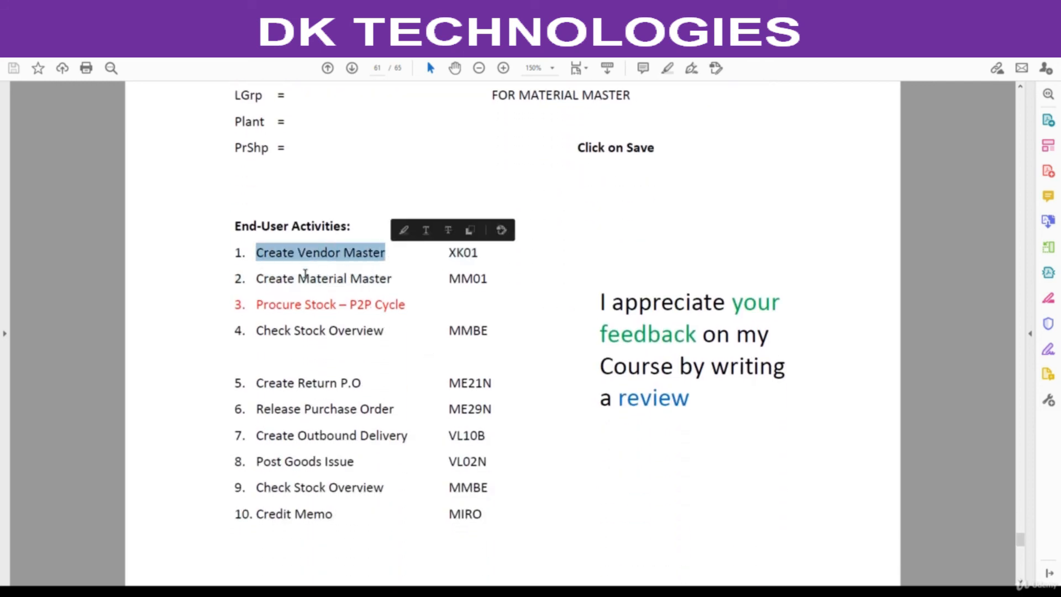
click(258, 279)
drag(258, 279, 392, 285)
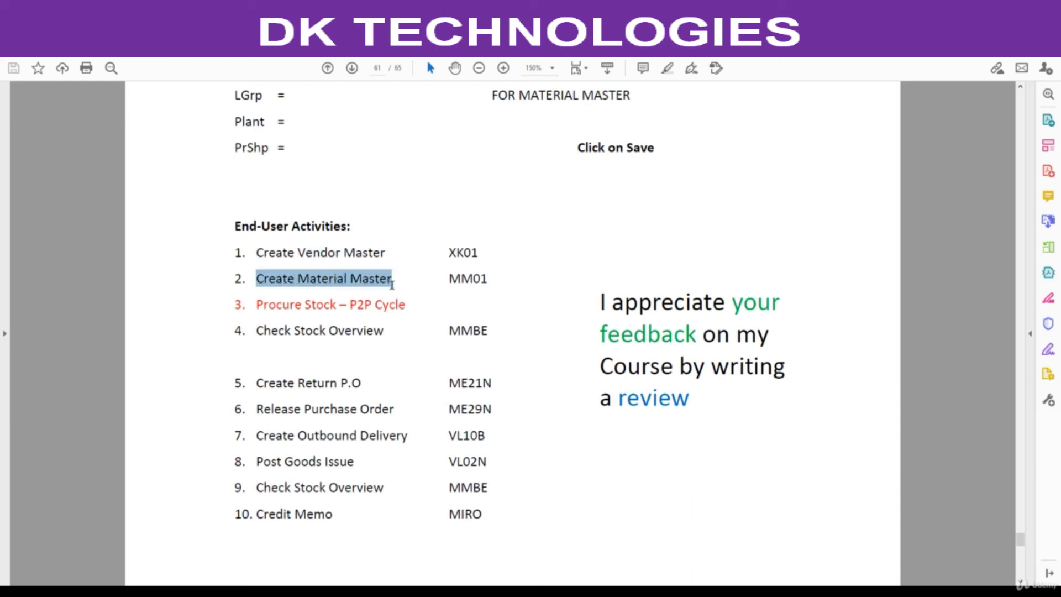